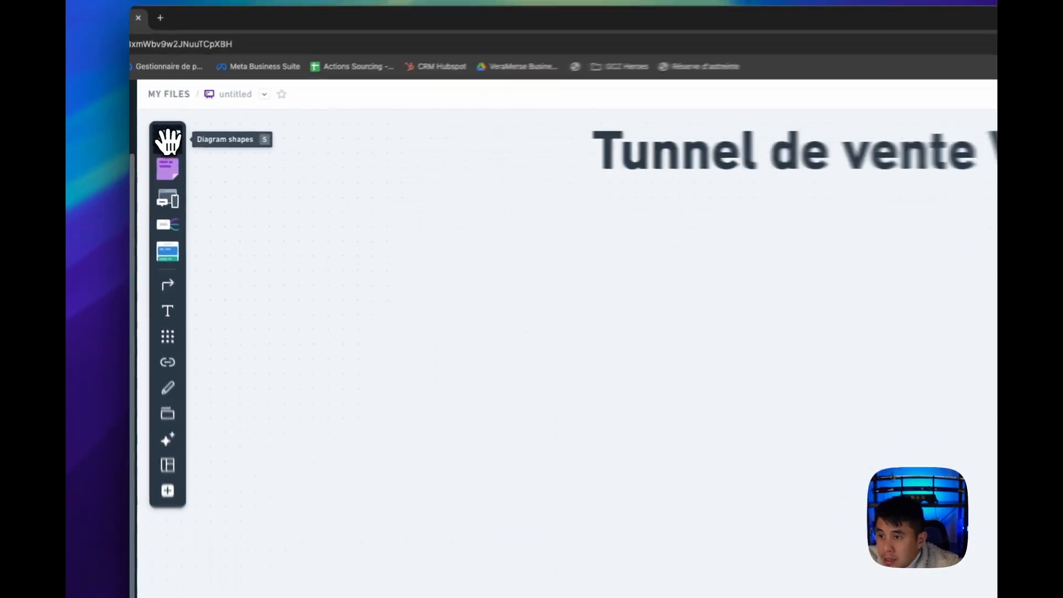
Add a rectangle on the canvas below and left of the title, labelled "Publicité Facebook"
click(153, 144)
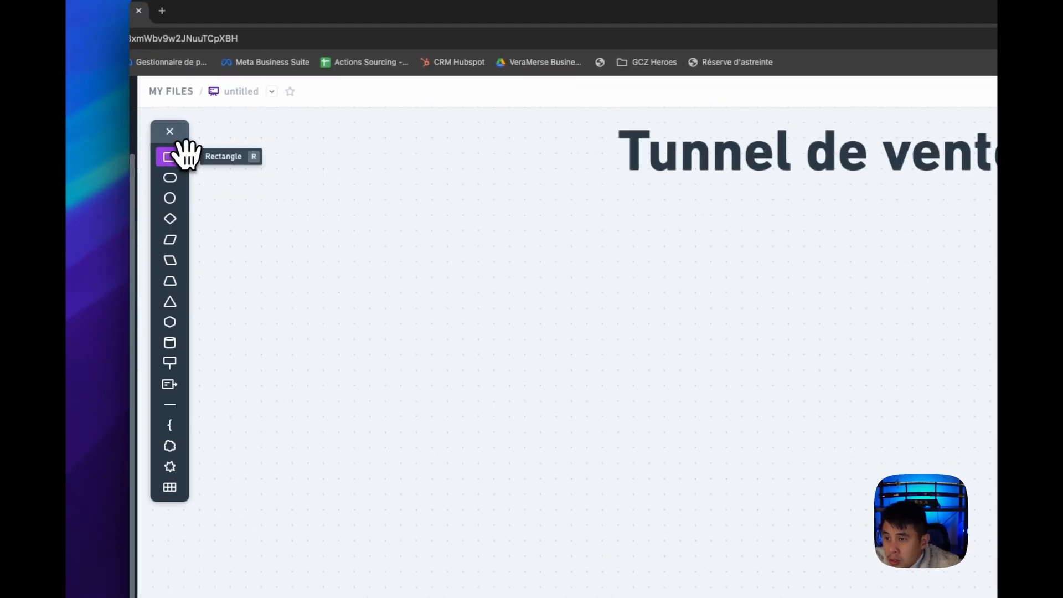
click(246, 331)
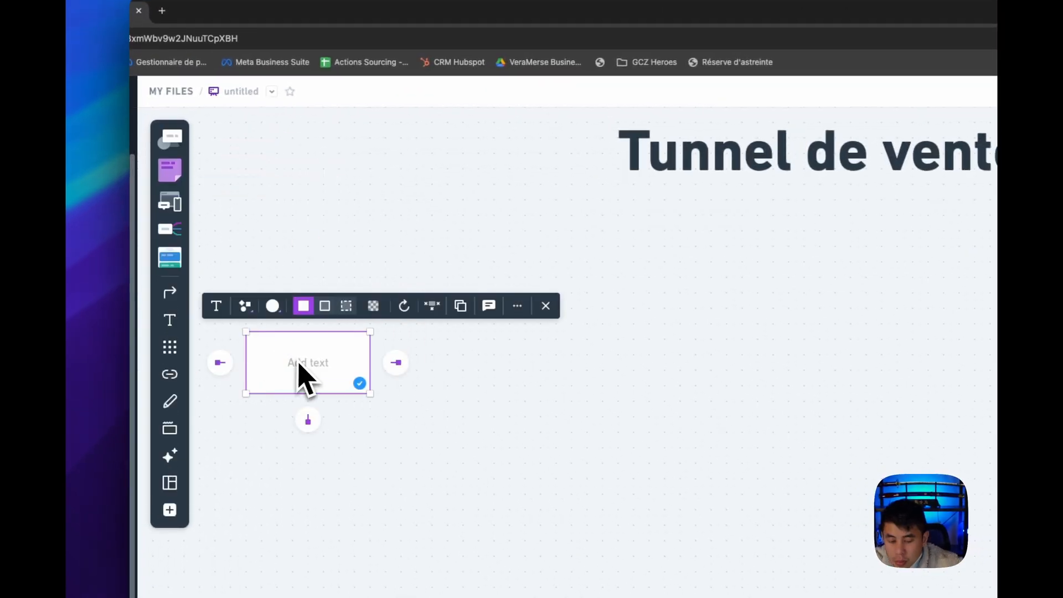
text(Public)
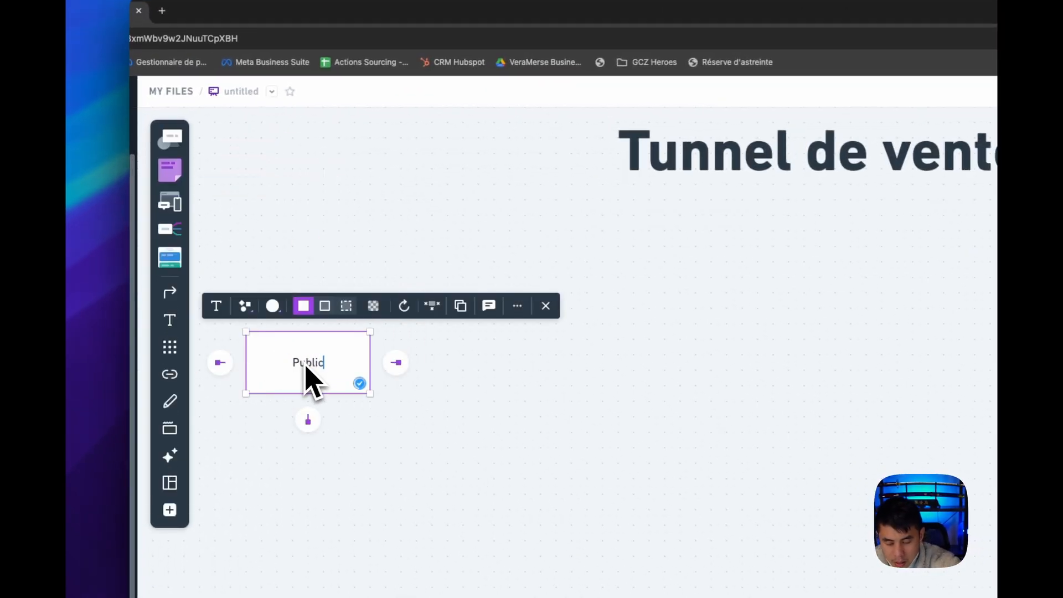
text(ité Fac)
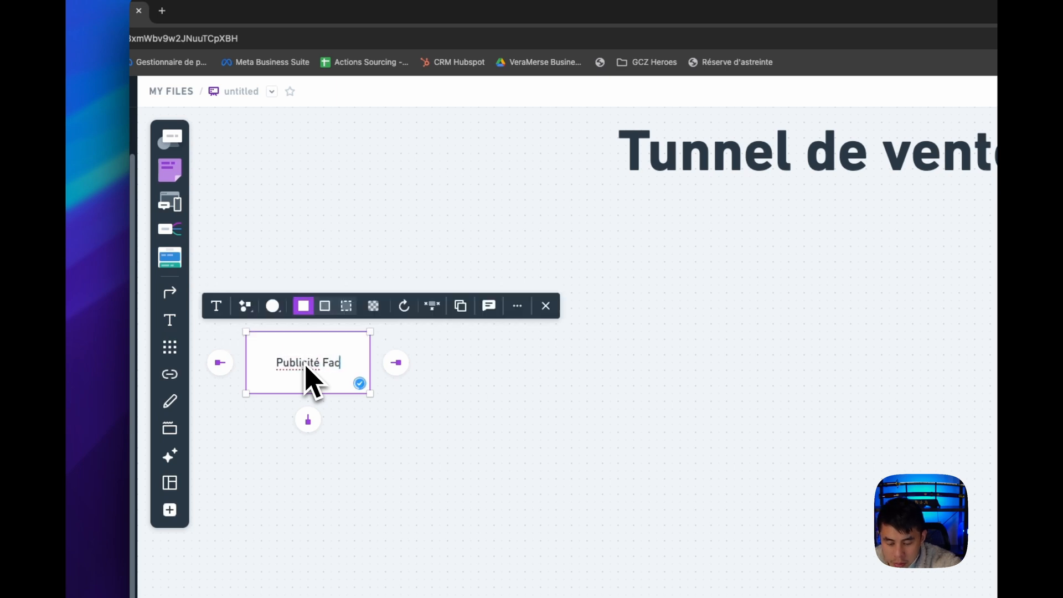
text(ebook)
click(298, 373)
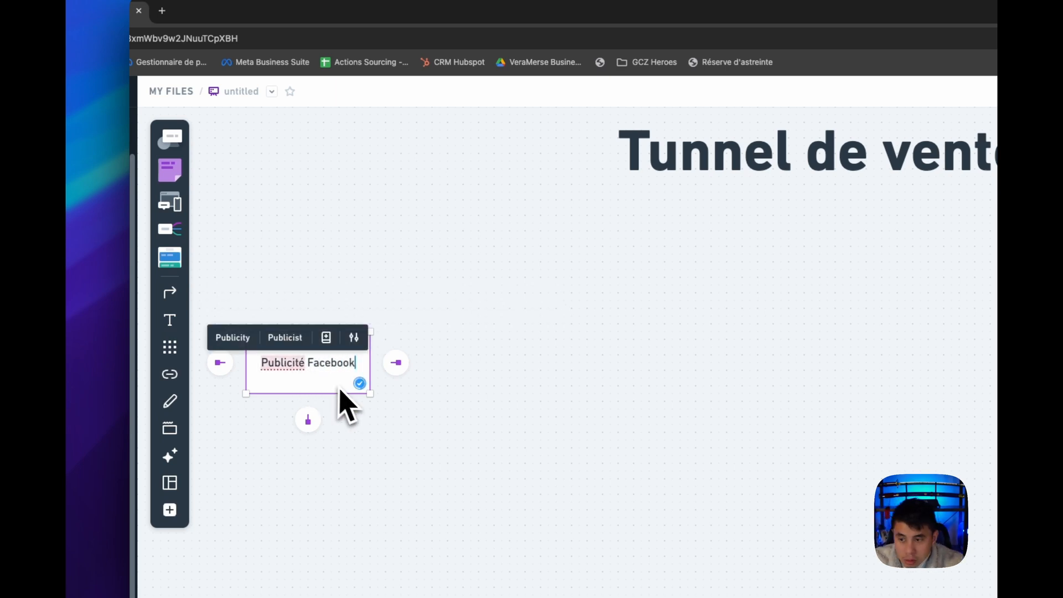
click(340, 423)
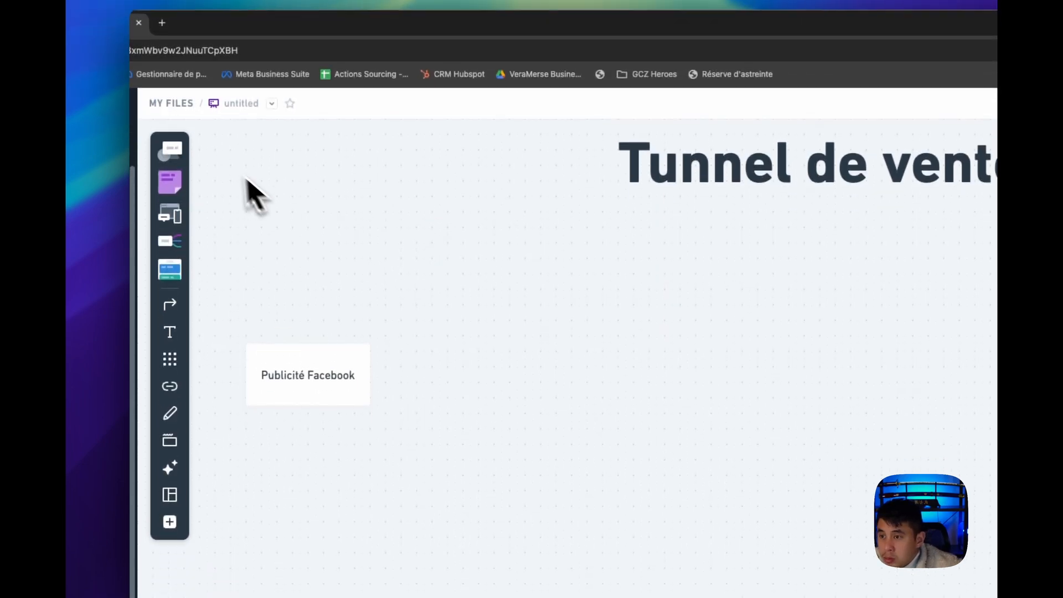
Add a three-line text reading "Hook", "Body", "CTA" and centre it below the Publicité Facebook box
click(170, 332)
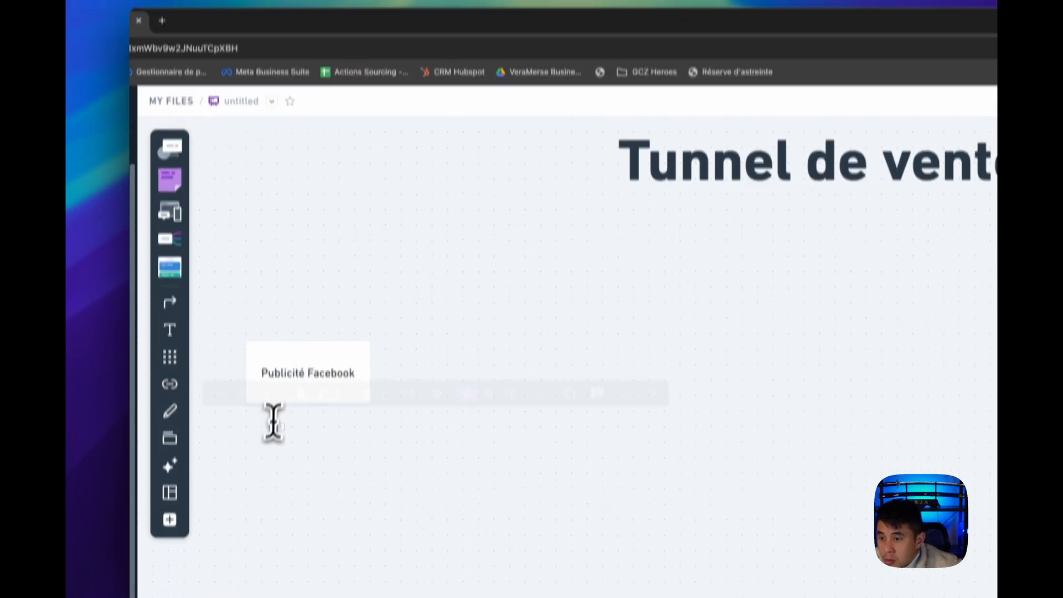
click(275, 427)
text(Hook)
key(Return)
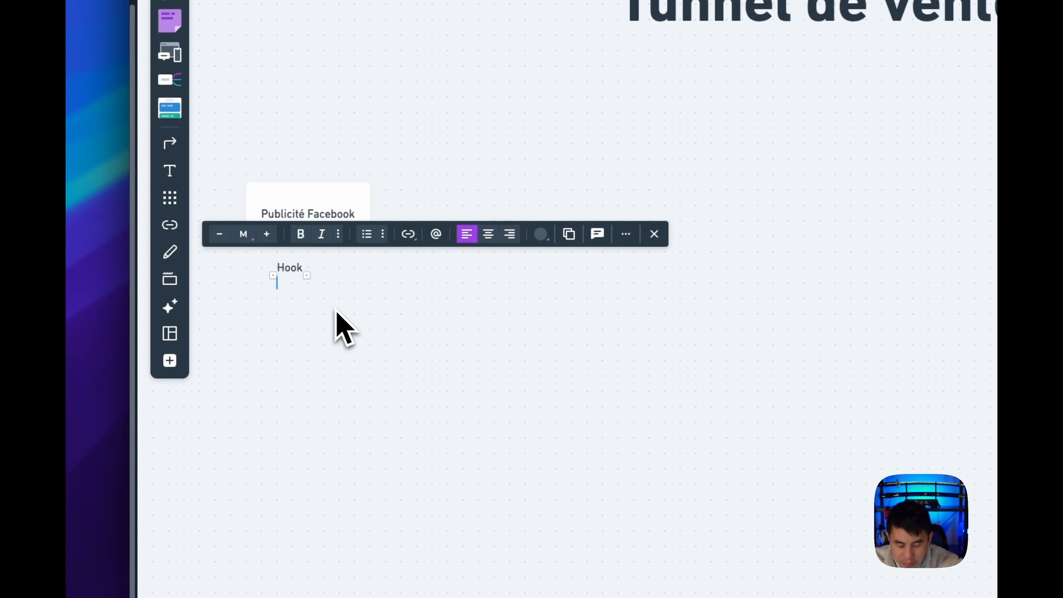
key(Return)
text(Body)
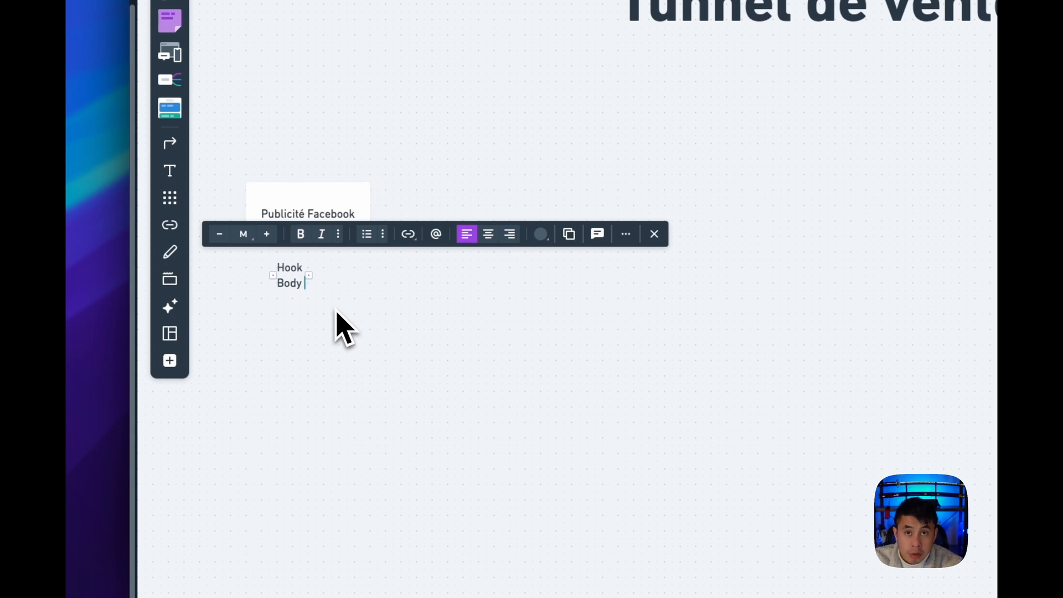
key(Return)
text(CTA)
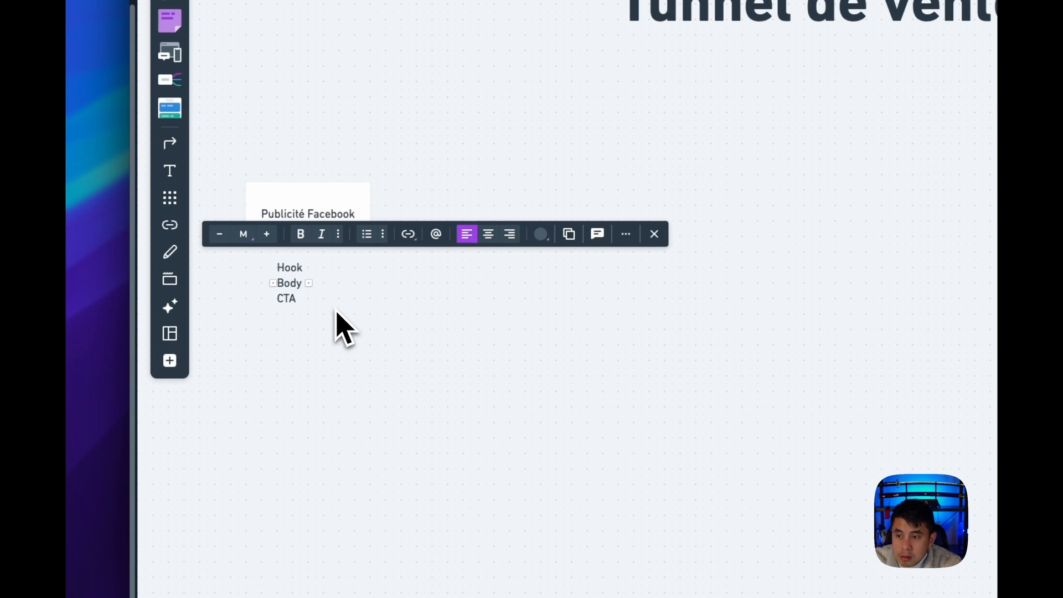
click(336, 310)
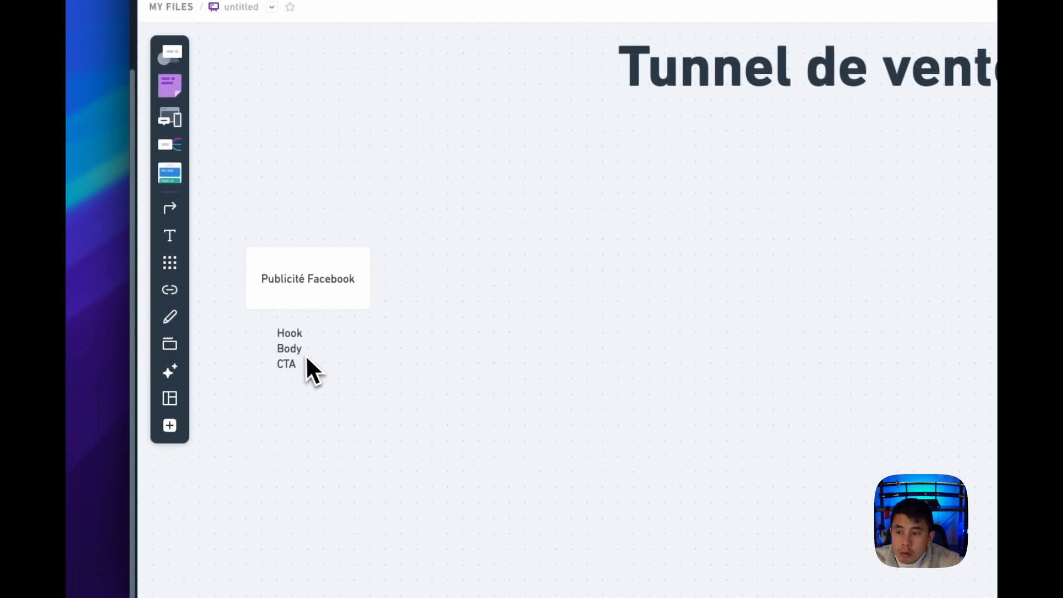
drag(302, 348, 309, 347)
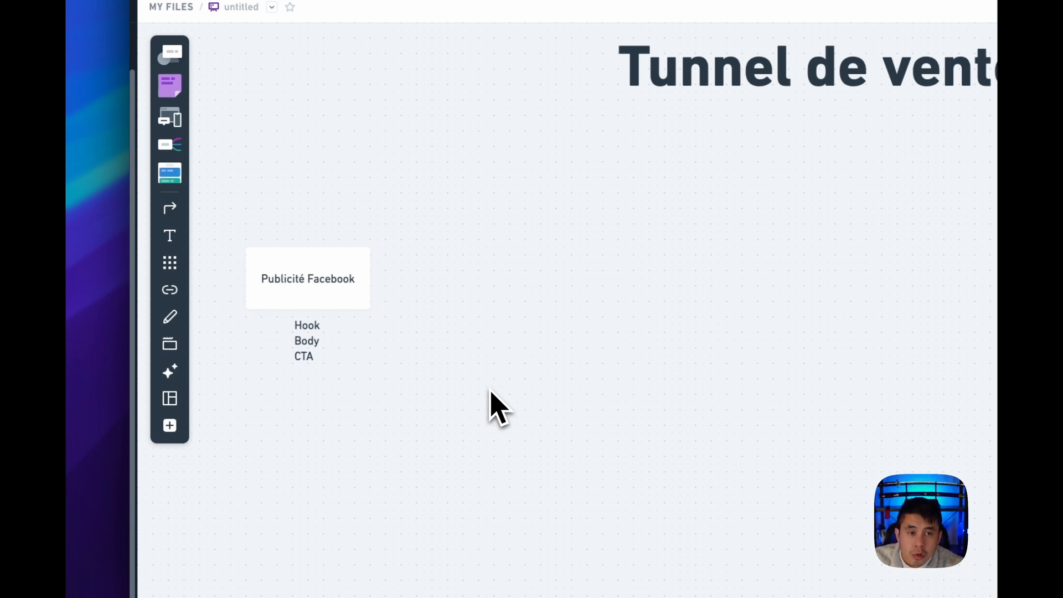
Create a box to the right of Publicité Facebook, connected by an arrow and labelled "Page d'Opt-In"
click(314, 299)
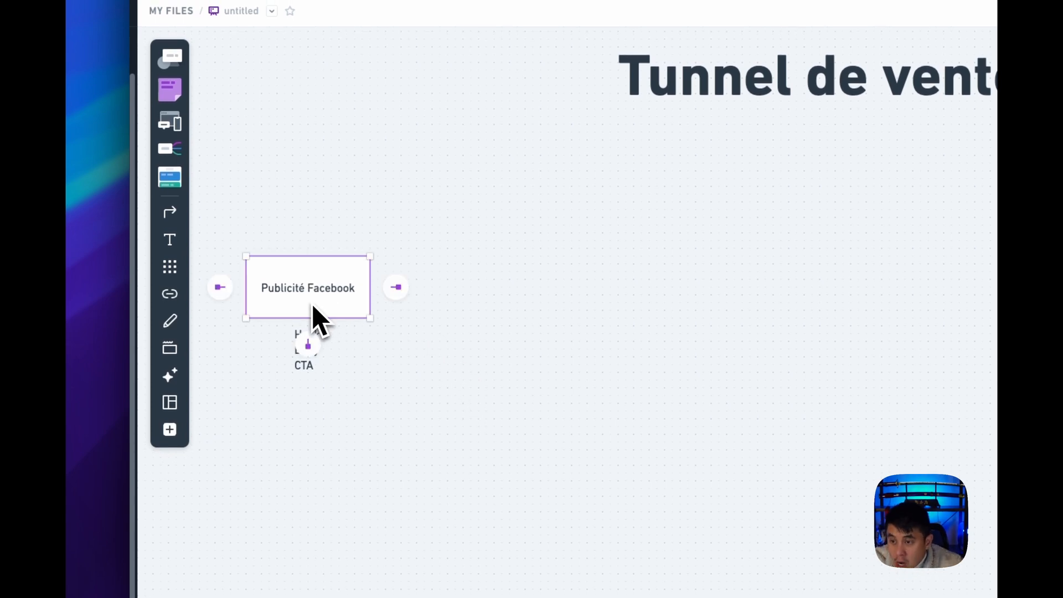
click(395, 287)
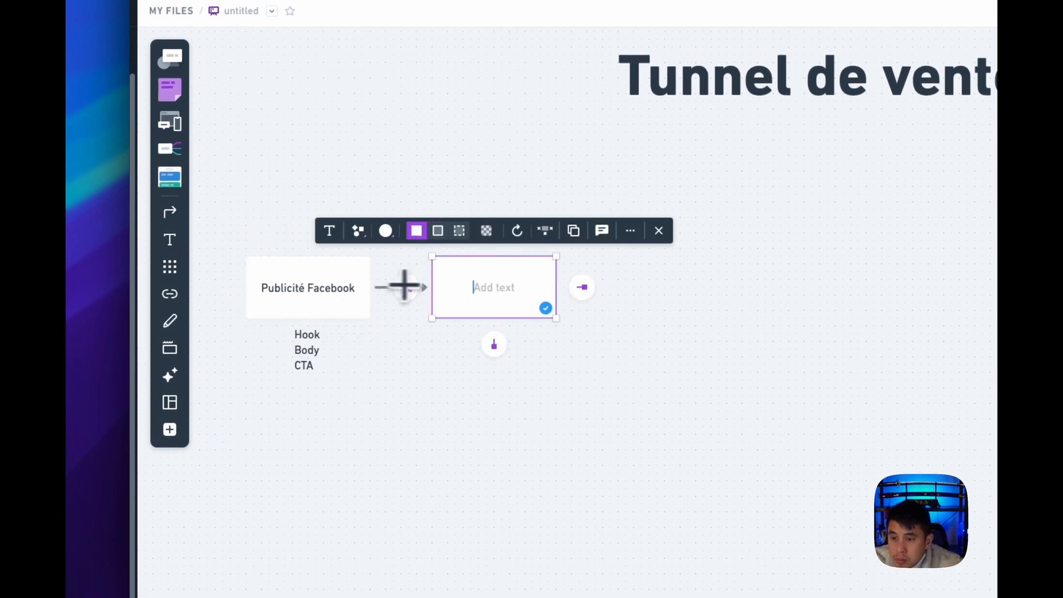
text(Page d)
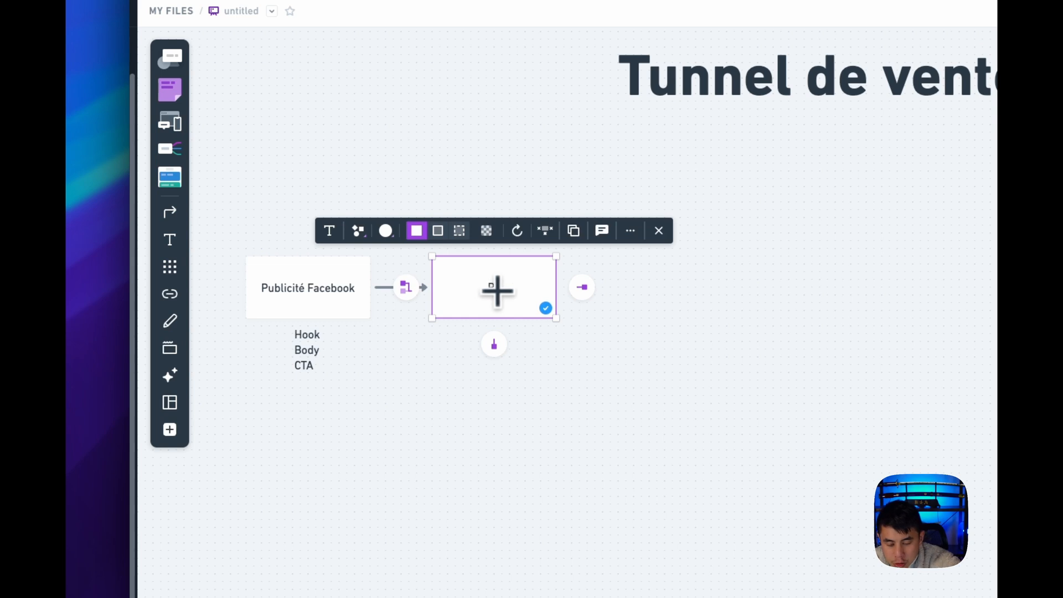
text('Opt-in)
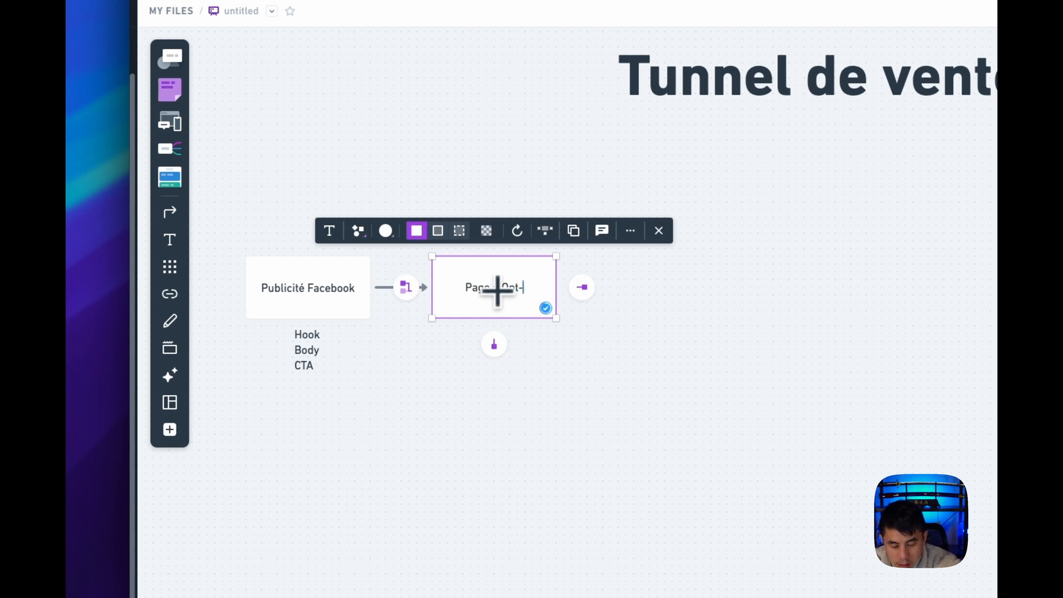
key(BackSpace)
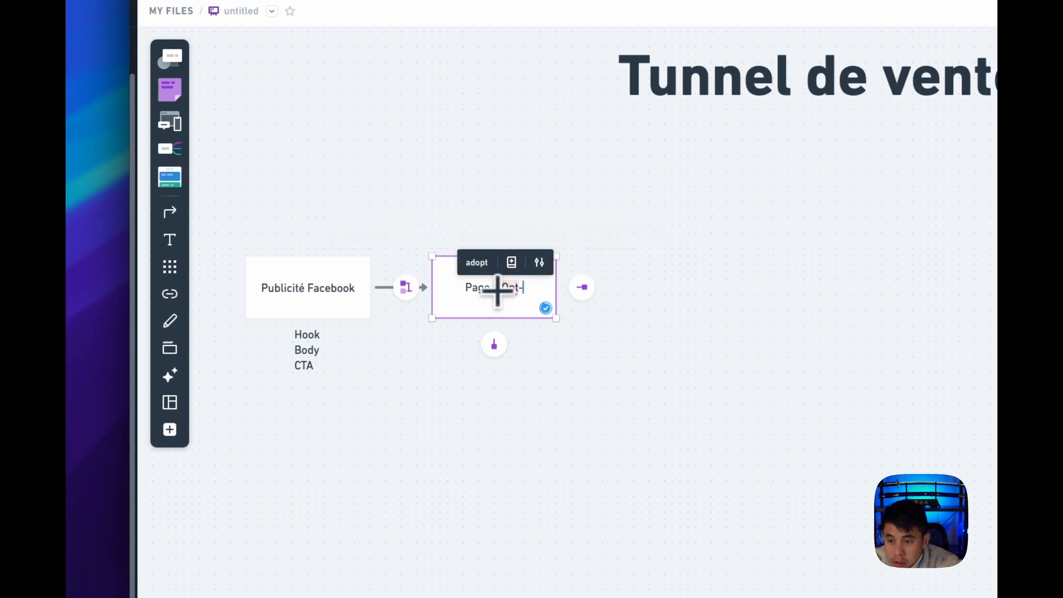
text(In)
click(632, 366)
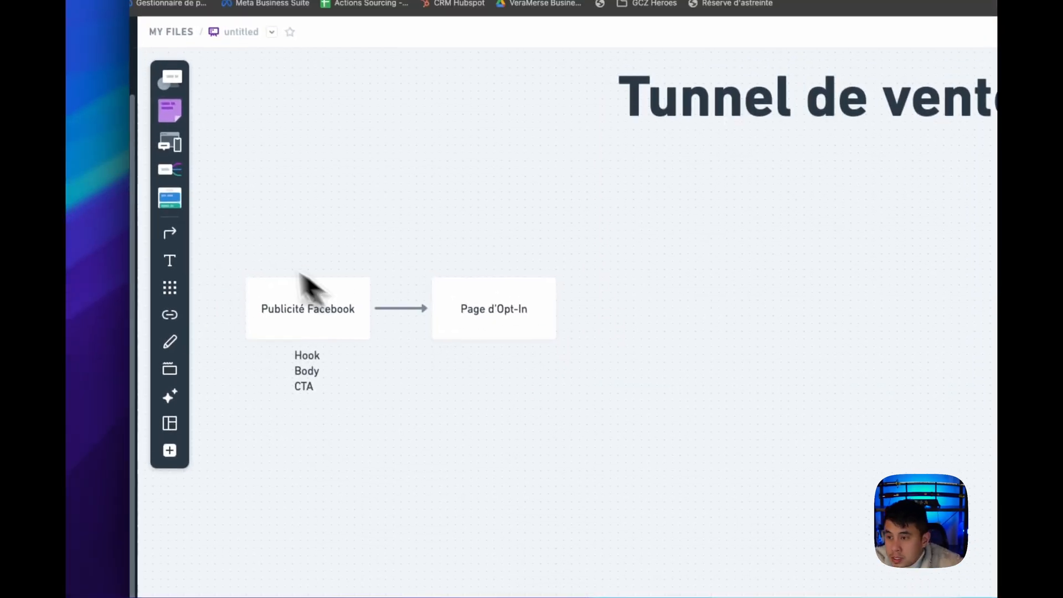
Add a three-line text centred below the Page d'Opt-In box reading "Prénom", "Email", "Numéro de téléphone"
click(187, 269)
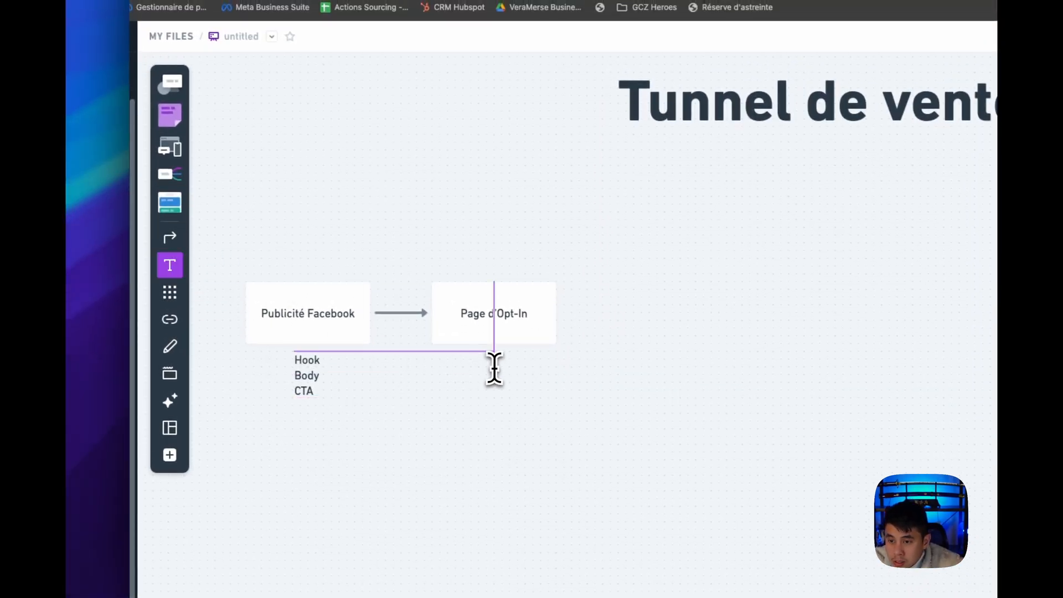
click(494, 363)
text(Prénom)
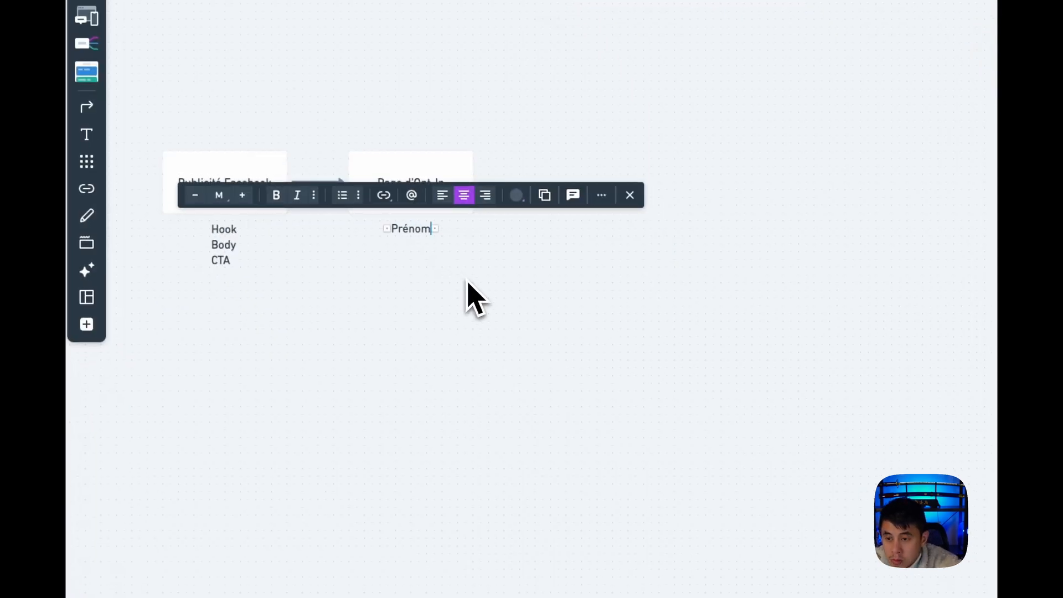
key(Return)
text(Email)
key(Return)
text(Numéro de téléphone)
click(543, 324)
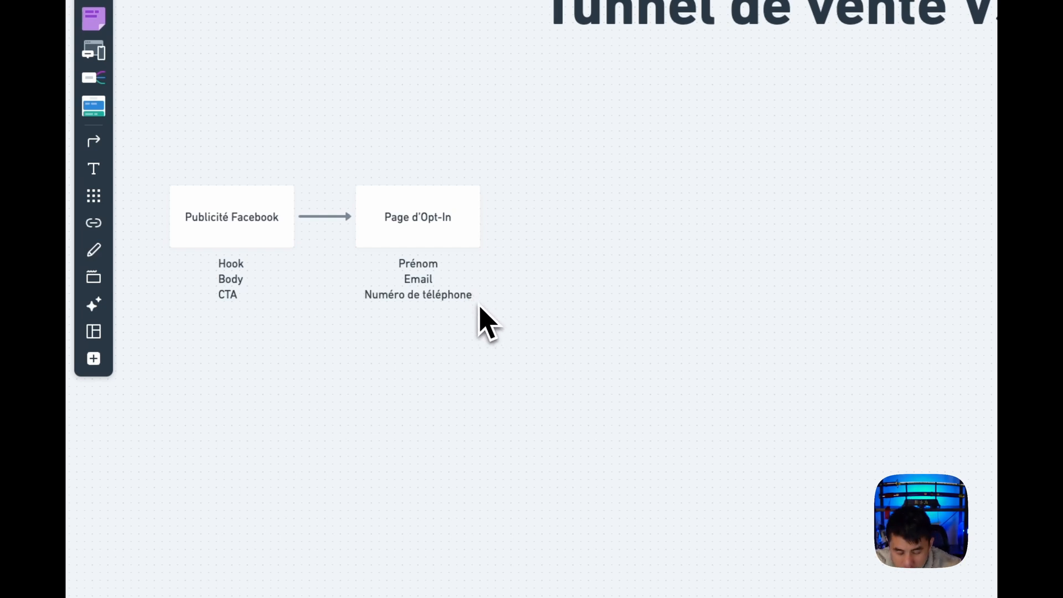
Create a box to the right of Page d'Opt-In, connected by an arrow and labelled "VSL"
click(461, 244)
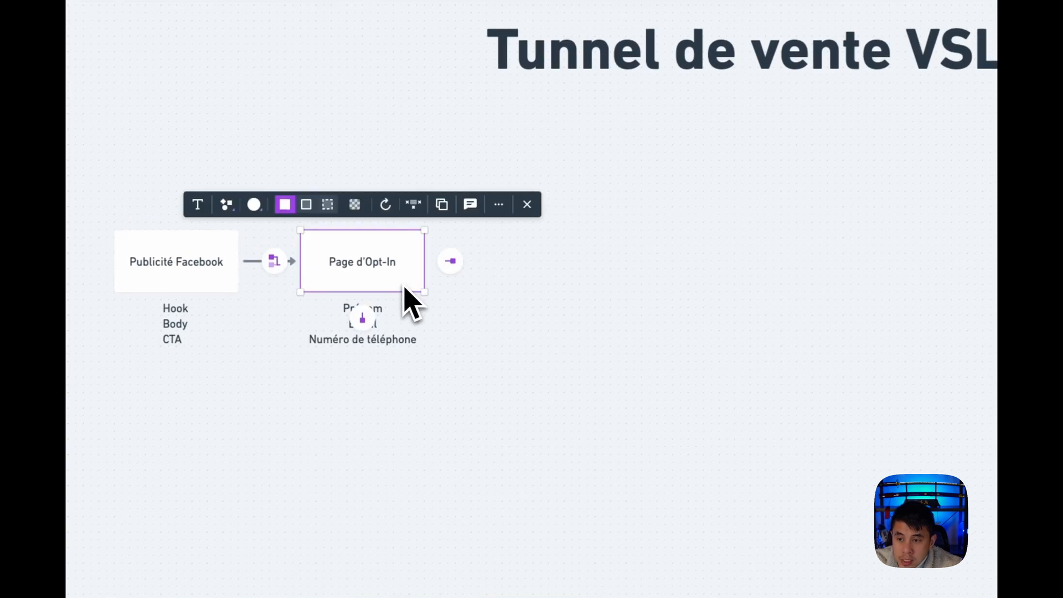
click(450, 261)
text(VSL)
click(680, 340)
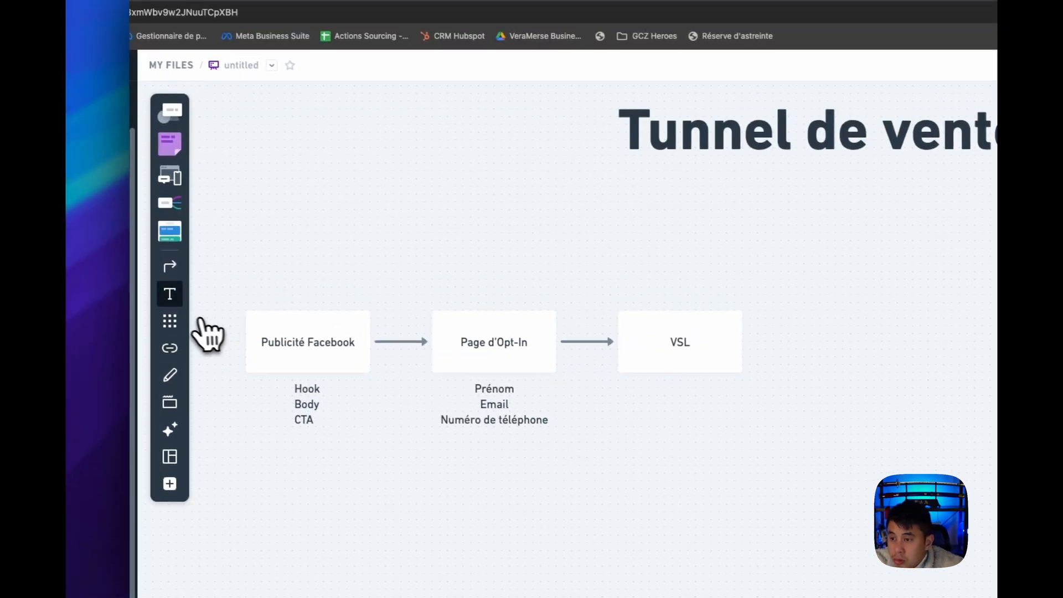
Add a text reading "Hook & Problème" centred below the VSL box
click(646, 389)
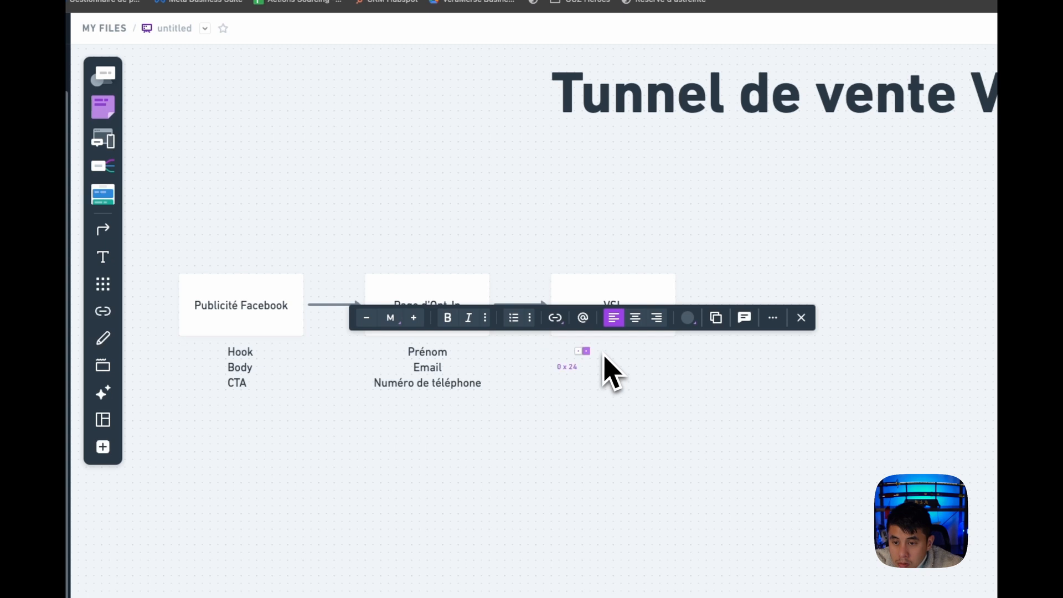
click(593, 356)
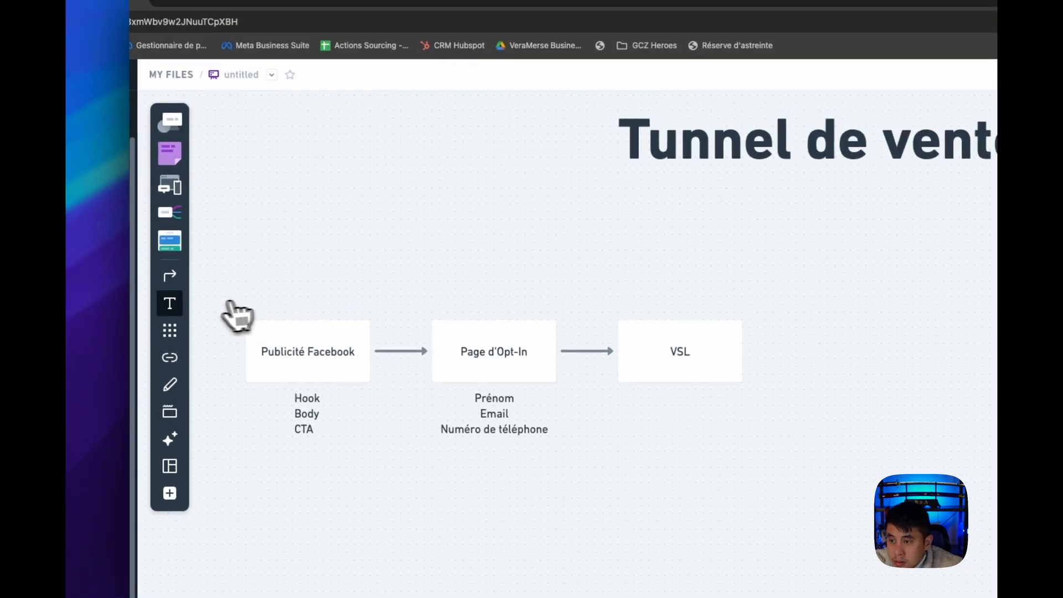
click(679, 398)
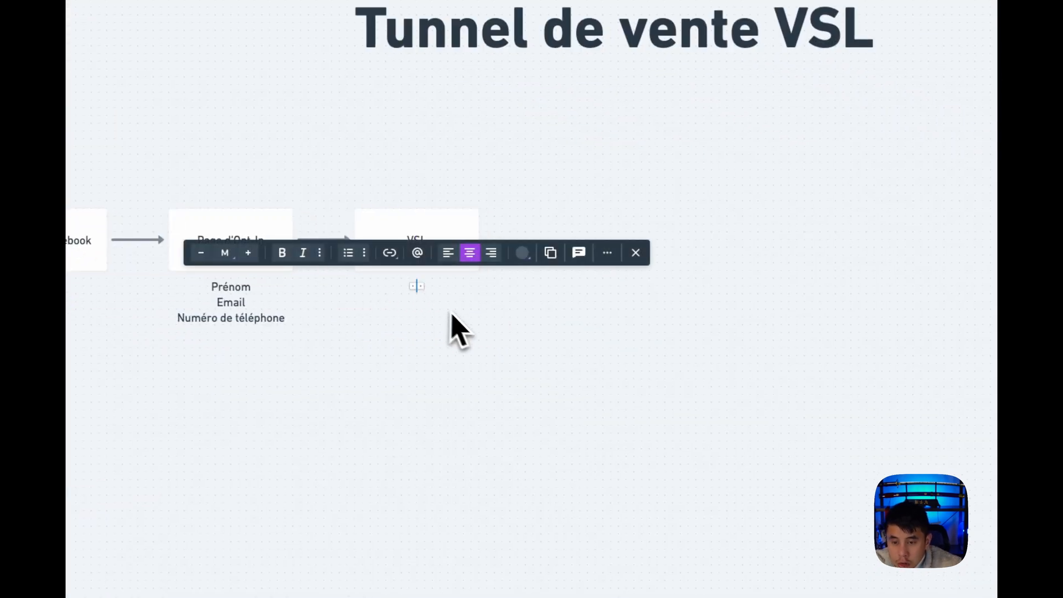
text(Hook)
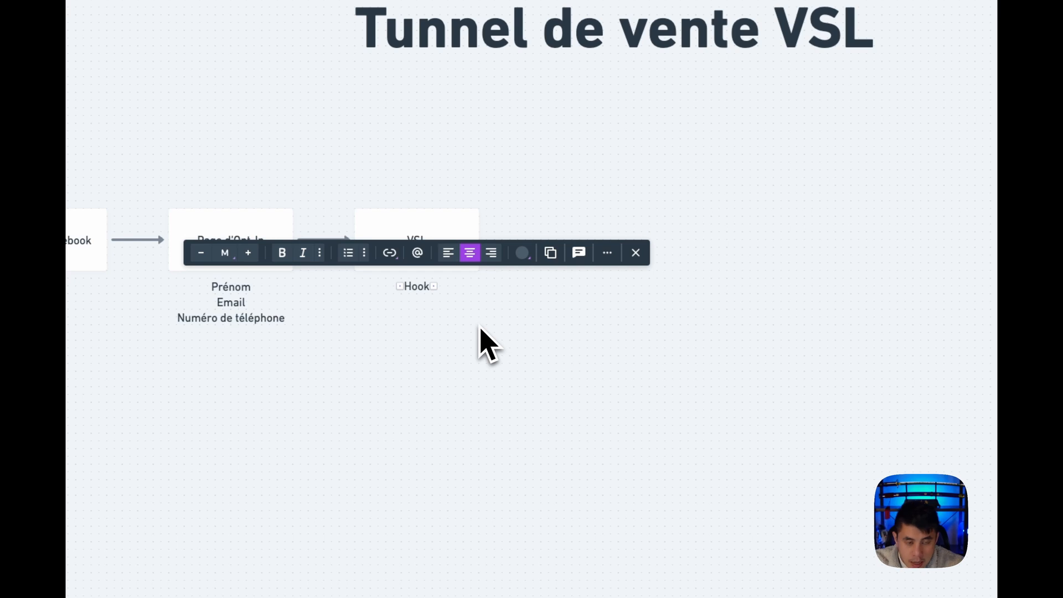
text( @)
key(BackSpace)
text(& Problème)
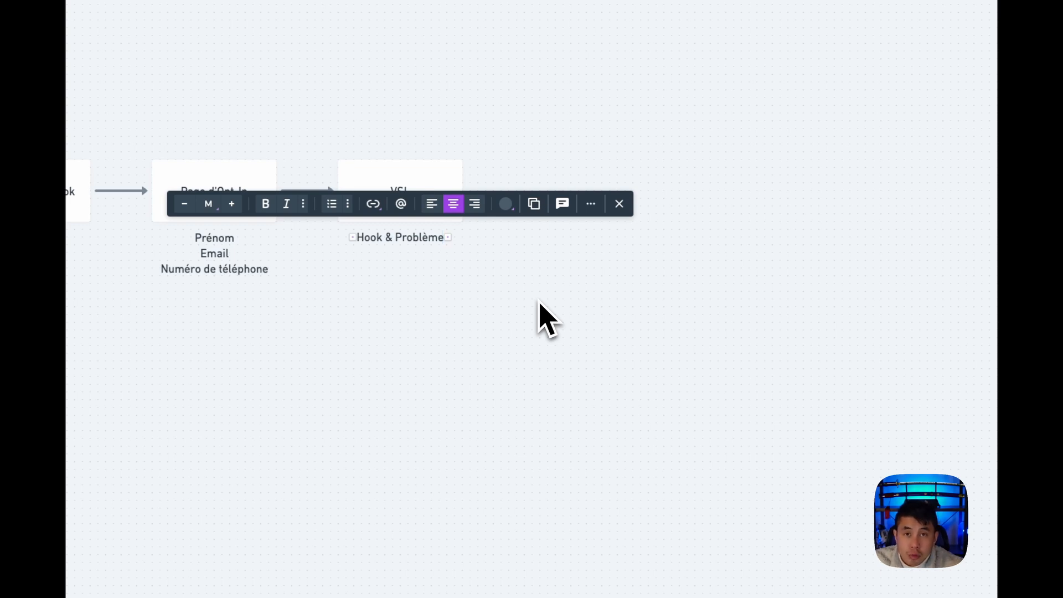
scroll(543, 303, up, 1)
click(552, 320)
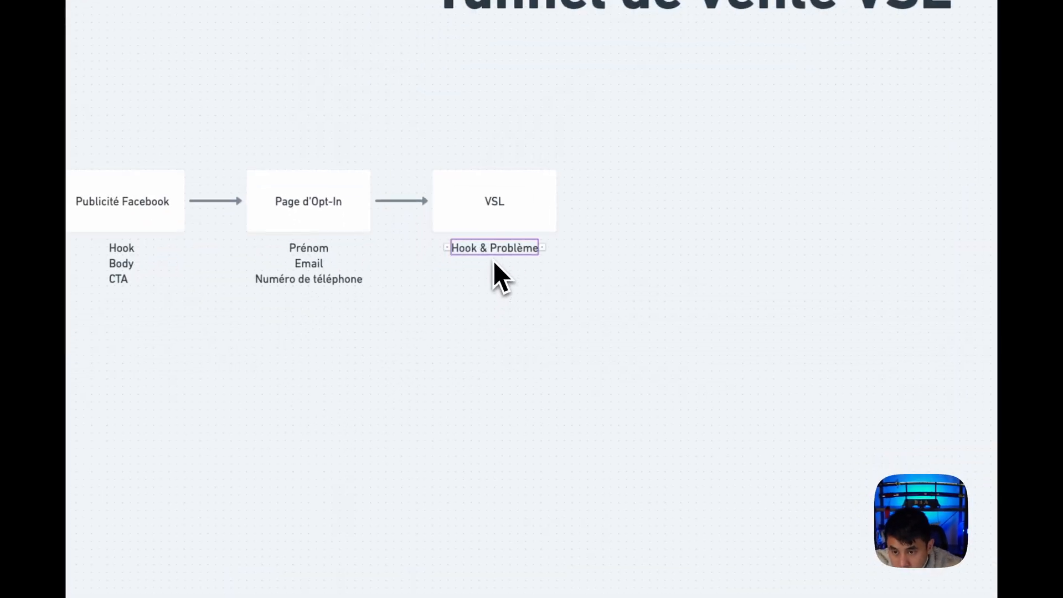
Add the second line "Amplication du problème" to the text below the VSL box
click(493, 250)
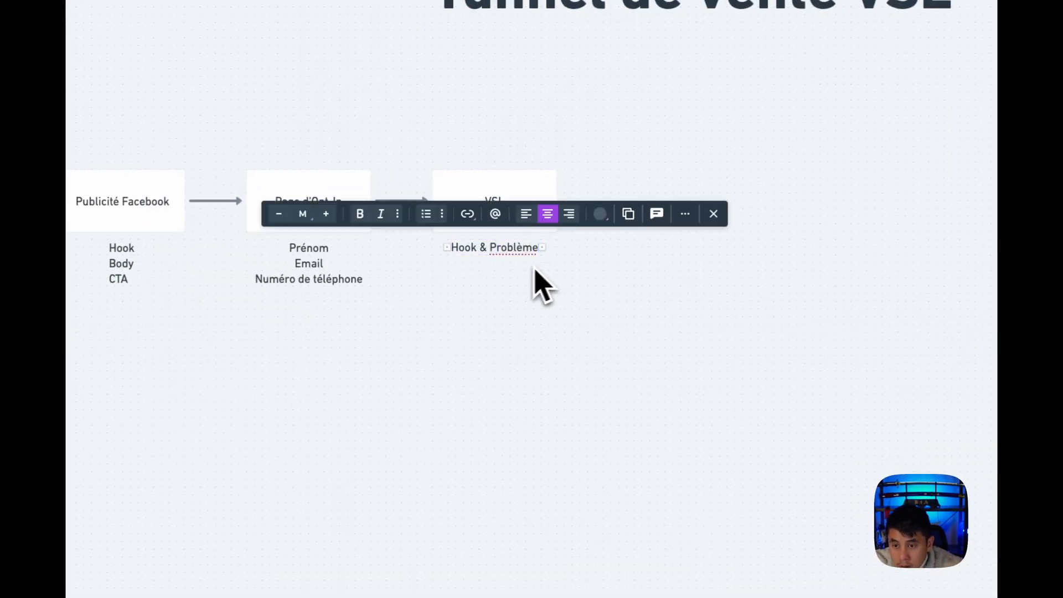
key(Return)
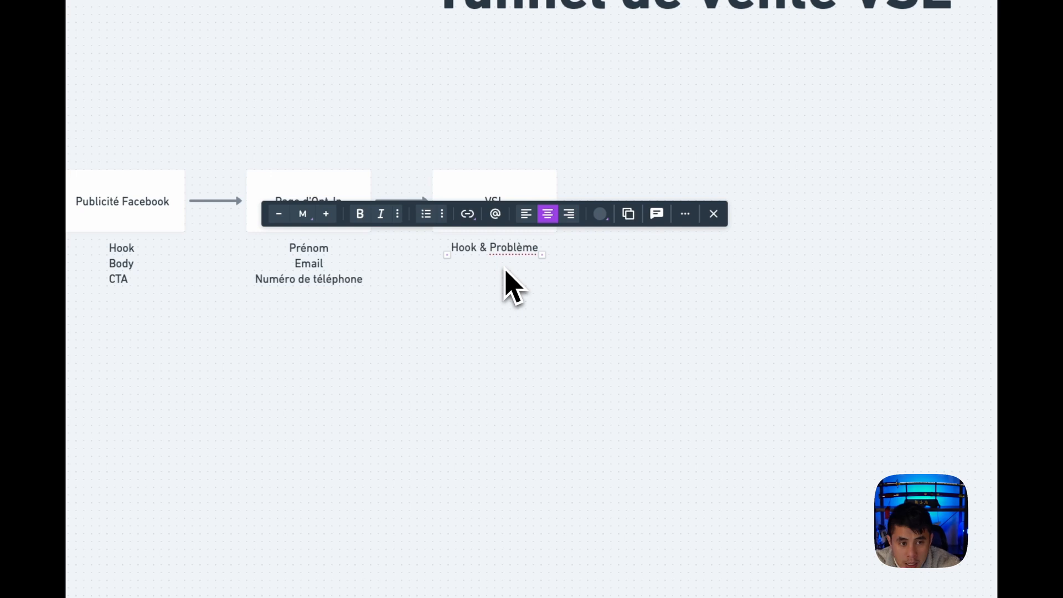
text(Amplication)
text( du con)
key(BackSpace)
key(BackSpace)
key(BackSpace)
text(problème)
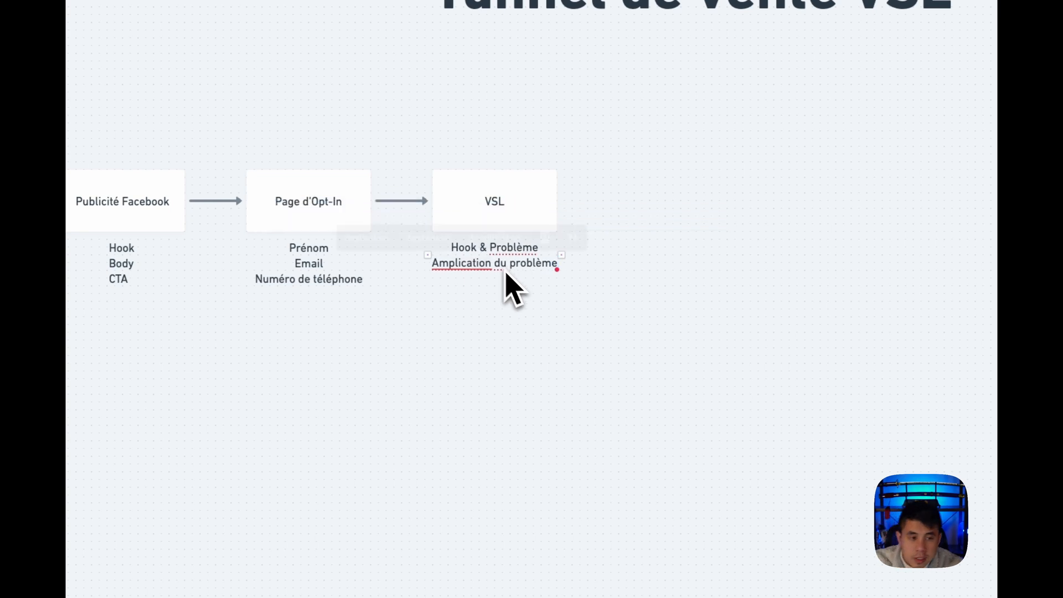
click(585, 382)
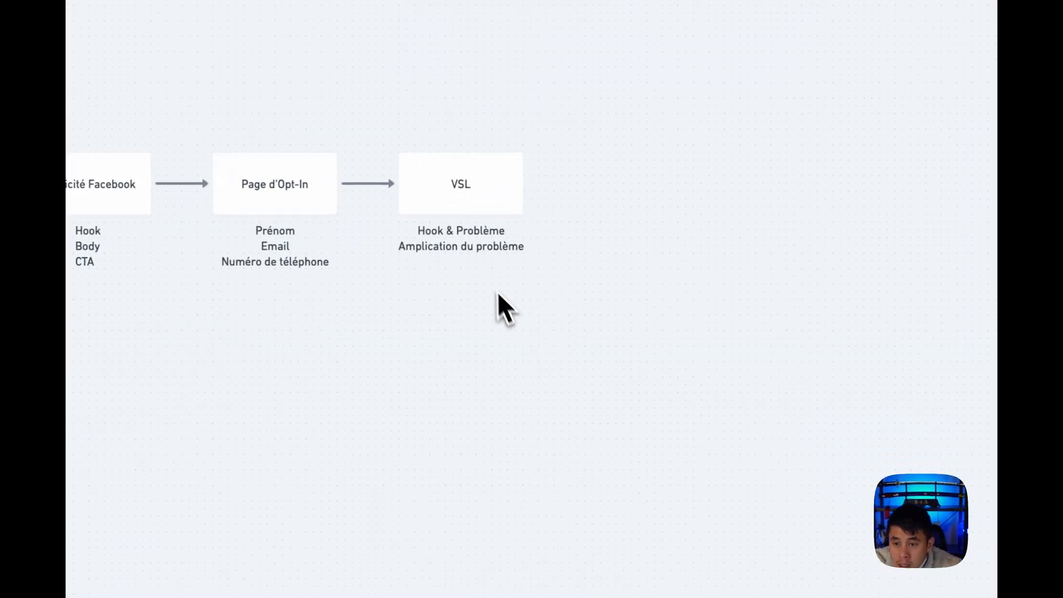
Add the third line "Présentation de la solution" to the text below the VSL box
click(453, 303)
click(522, 249)
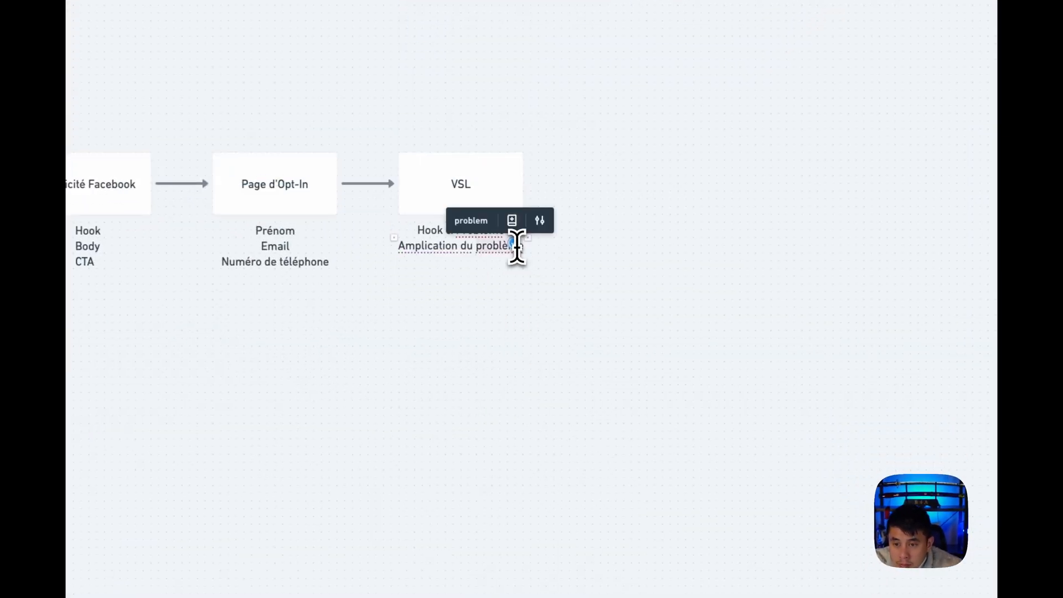
key(Return)
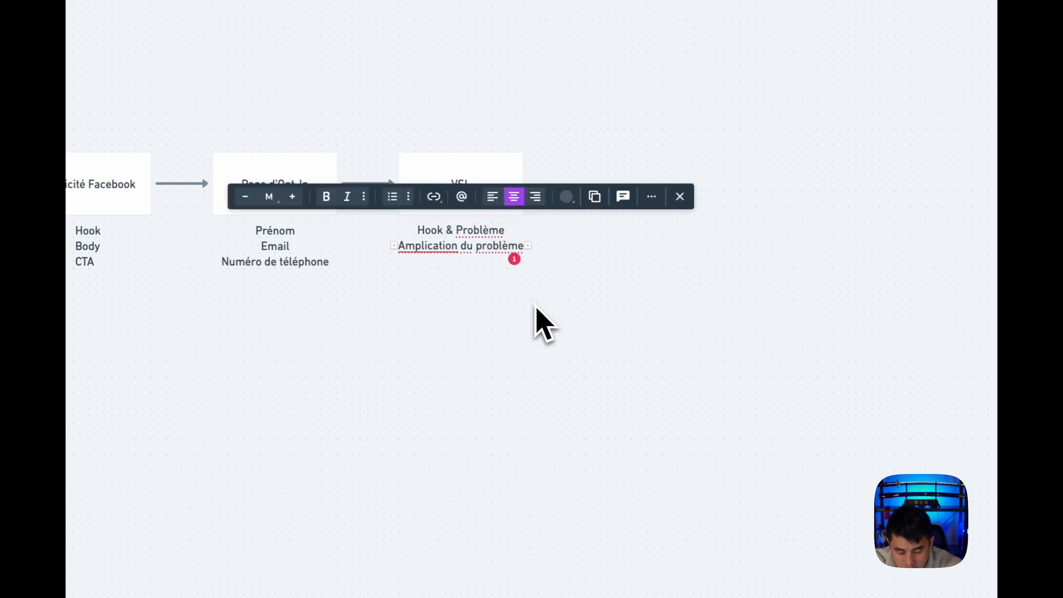
text(Présent)
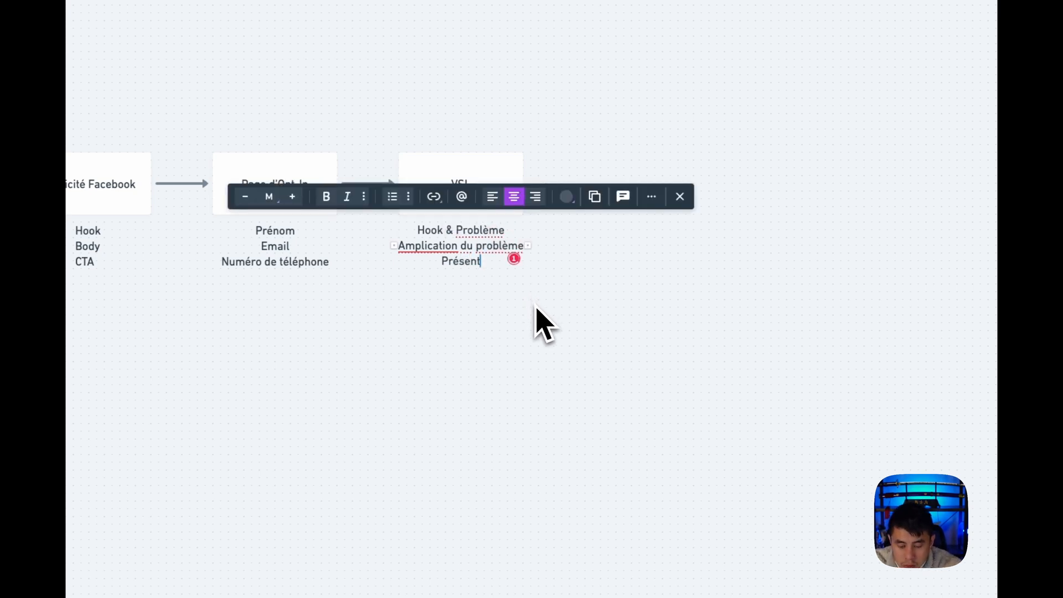
text(ation de la sol)
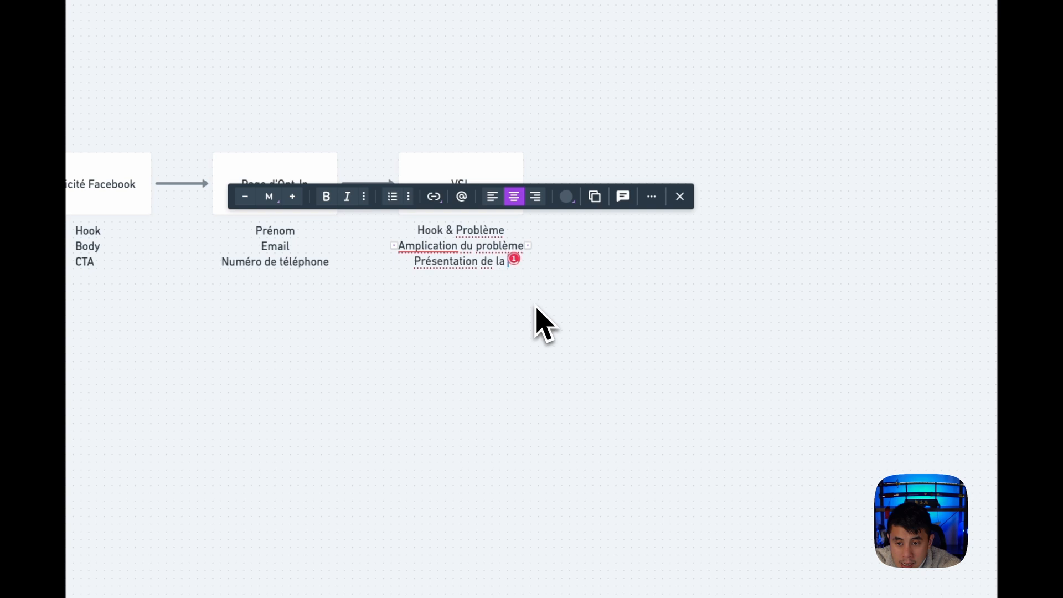
text(ution)
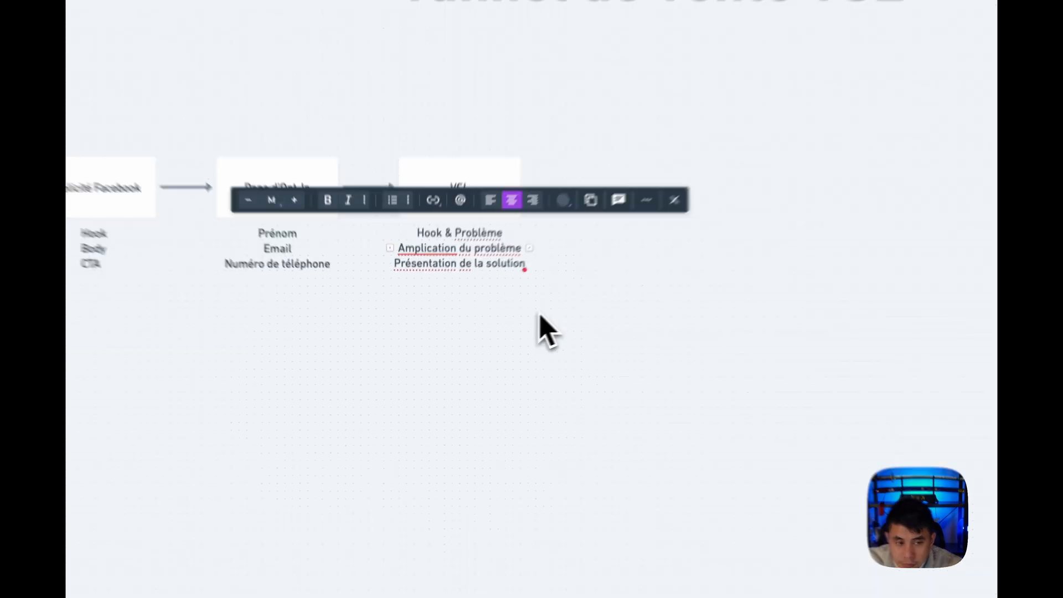
key(Escape)
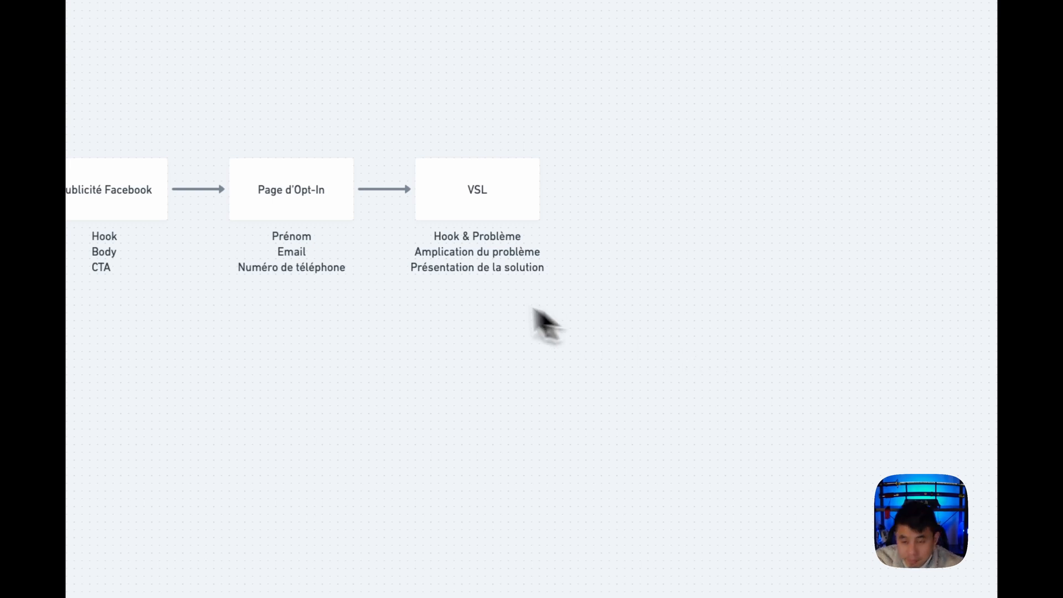
Add the fourth line "Détail de ton offre" to the text below the VSL box
scroll(498, 316, up, 1)
click(482, 296)
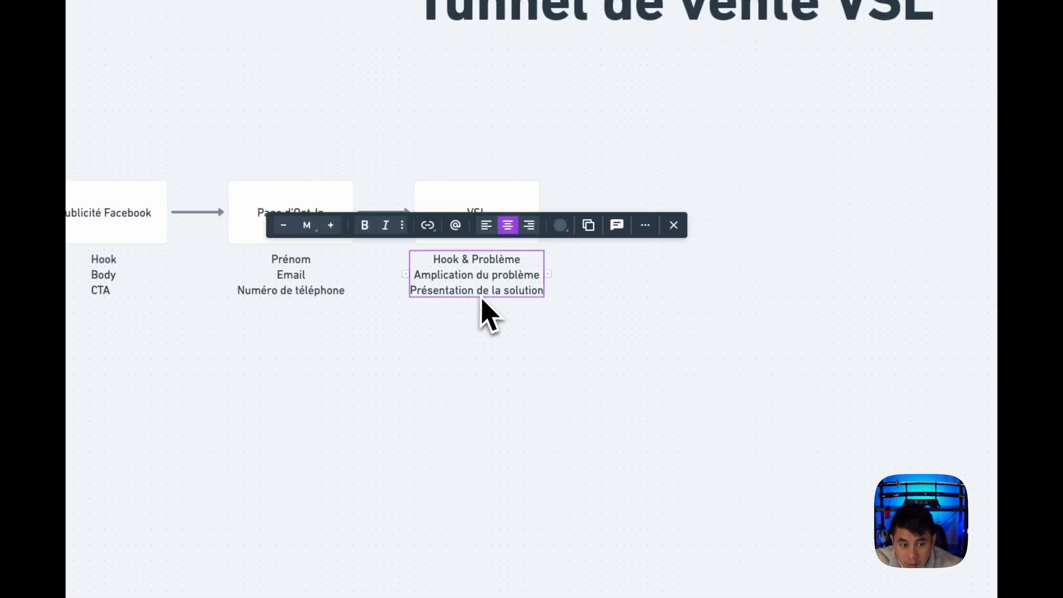
click(537, 291)
key(Return)
text(Déta)
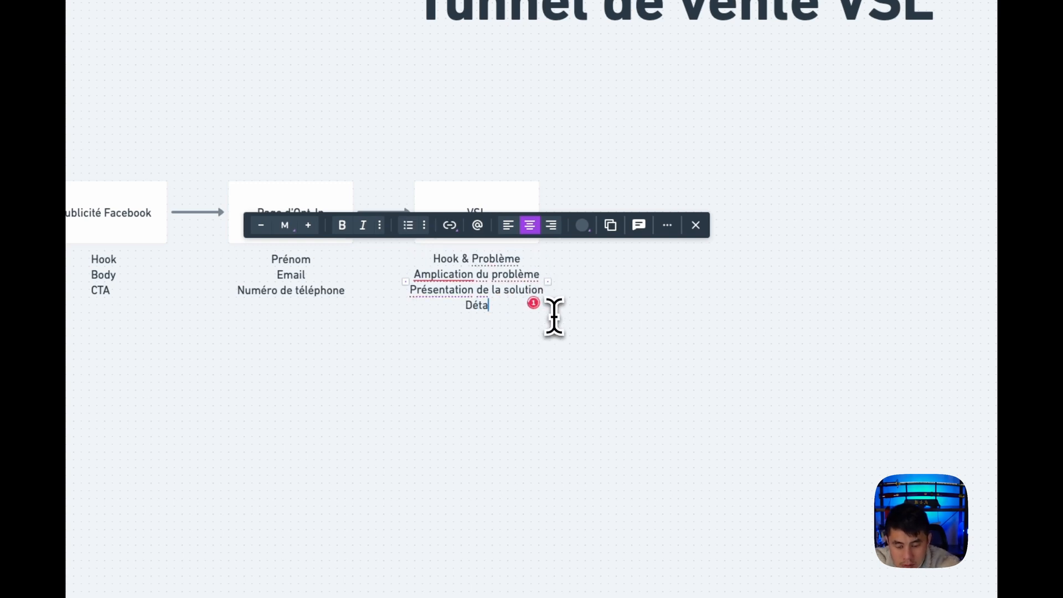
text(il de ton offr)
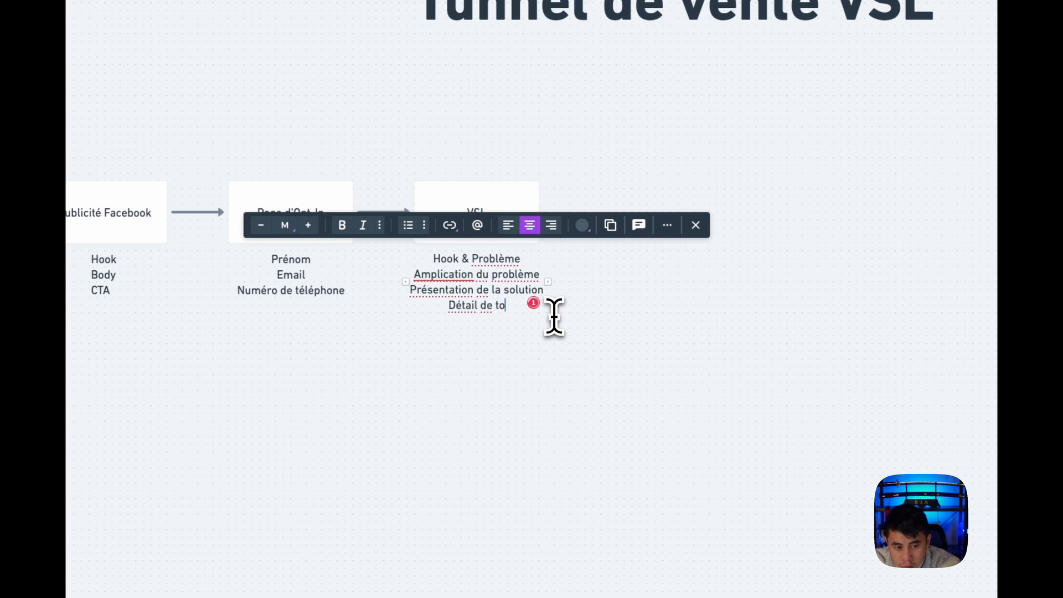
text(e)
click(569, 354)
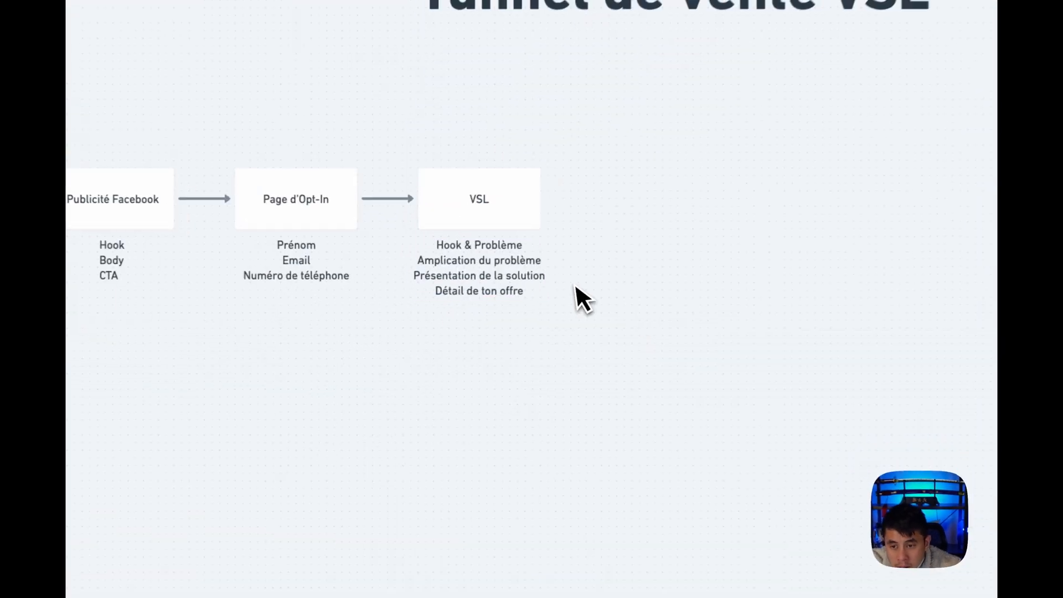
Add the fifth line "CTA" to the text below the VSL box
double_click(459, 320)
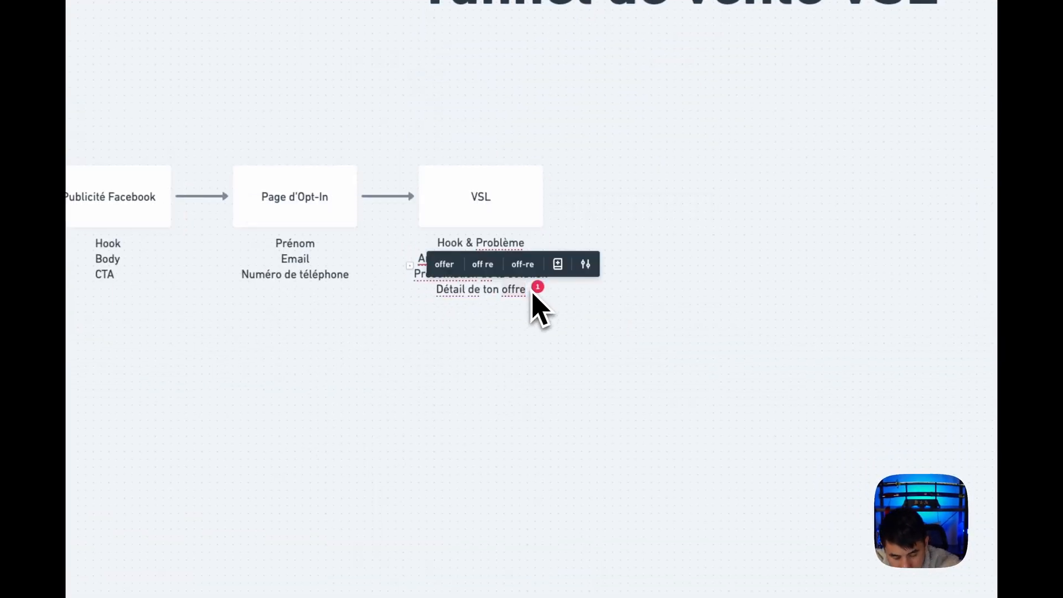
key(Return)
text(CTA)
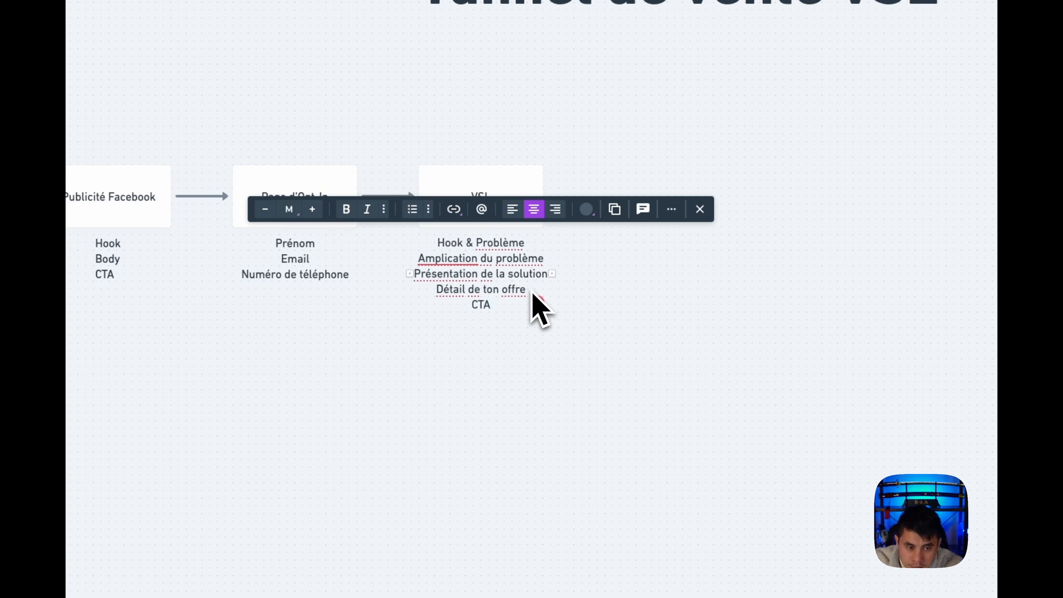
click(579, 352)
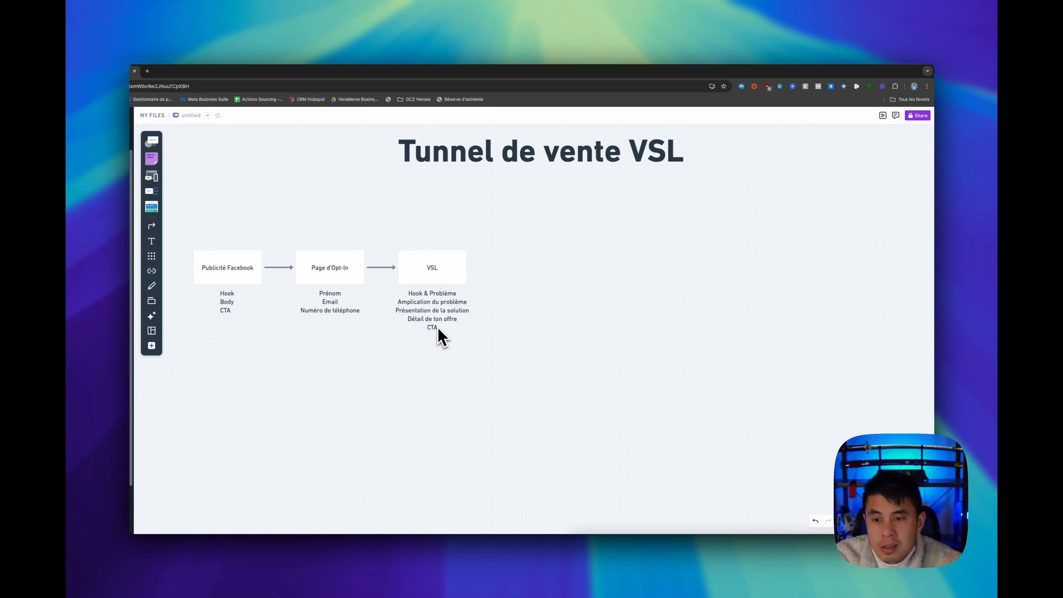
Add two more lines, "Gestion des objections" and "CTA", at the end of the text below the VSL box
double_click(438, 328)
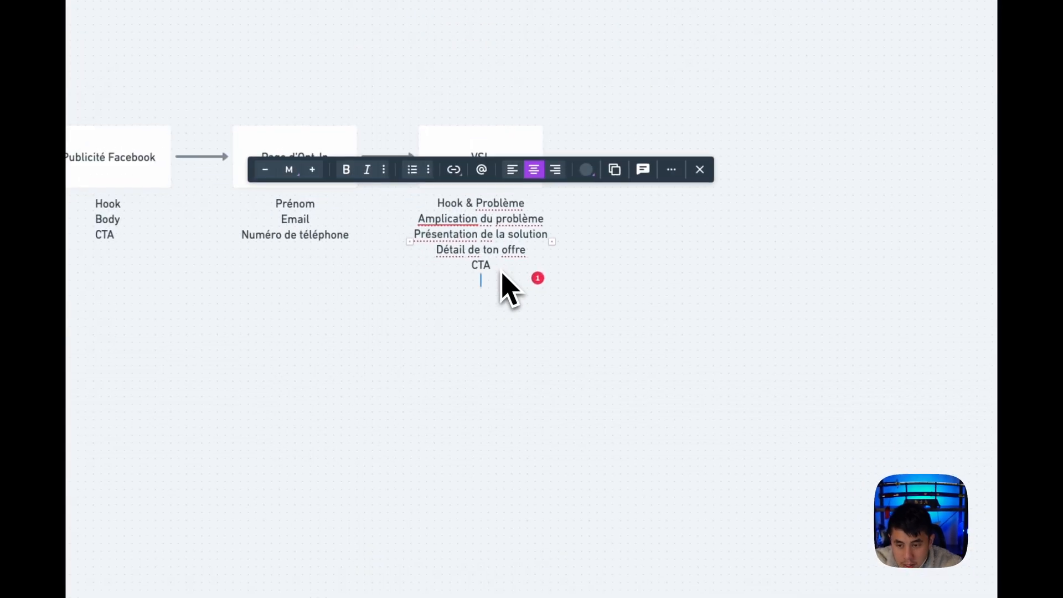
text(Gestion)
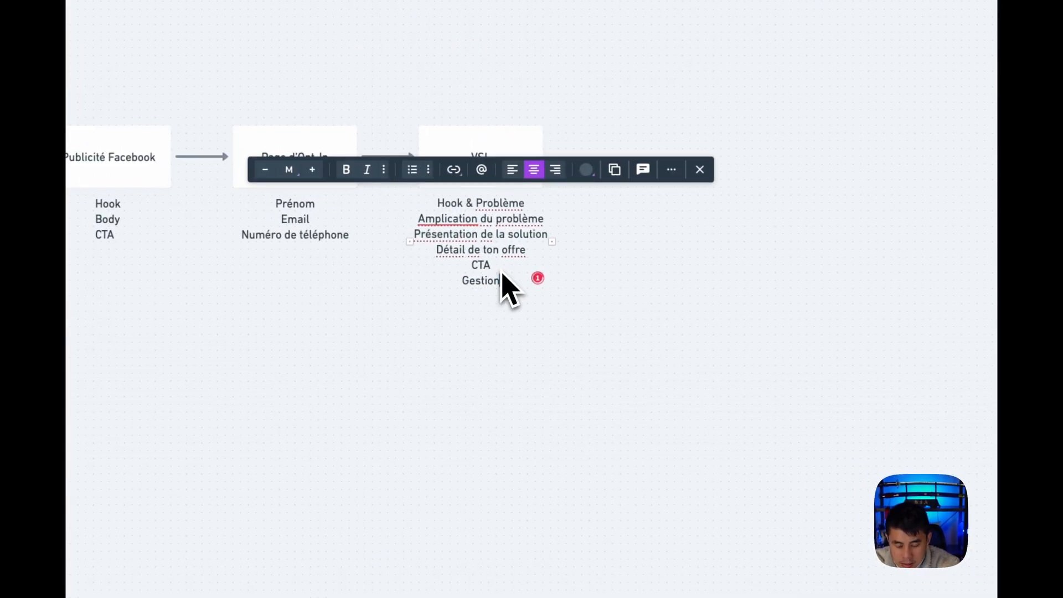
text( des objections)
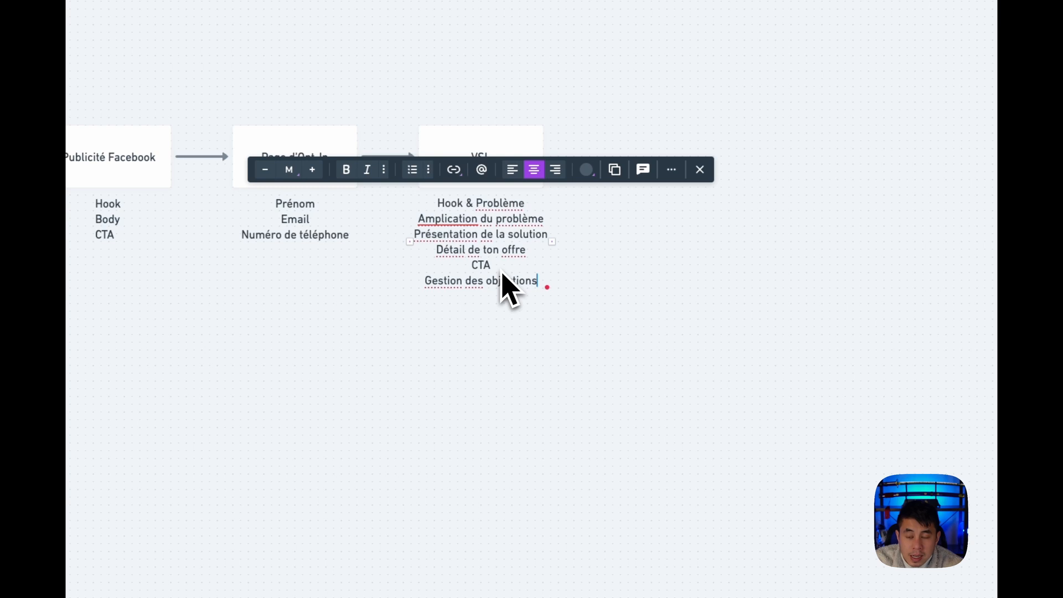
key(Return)
text(CTA)
click(524, 376)
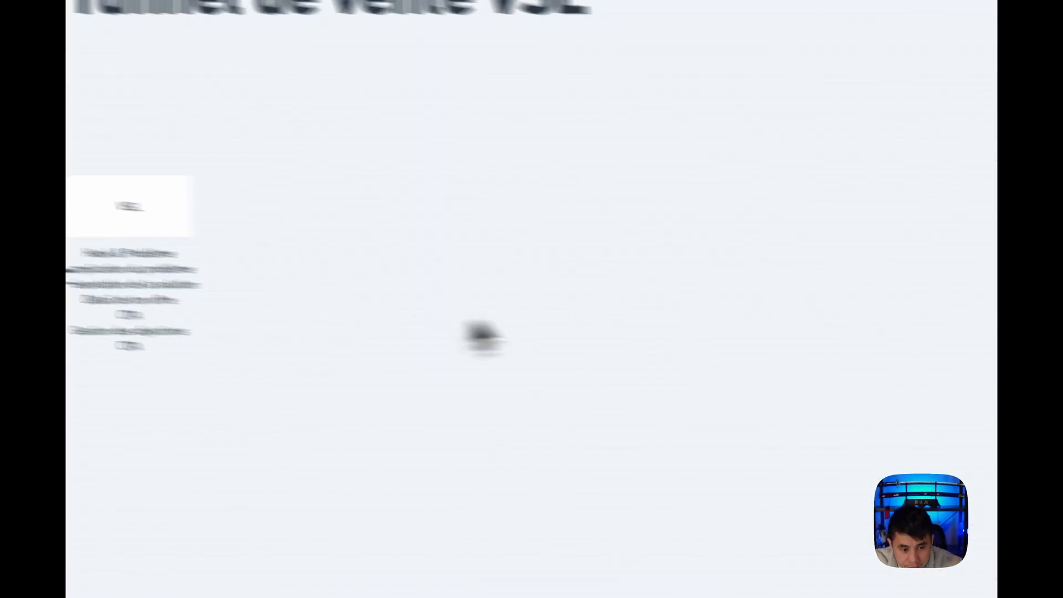
Create a box labelled "Calendrier" connected by an arrow from VSL, and place it up and to the right of VSL
click(358, 240)
click(391, 236)
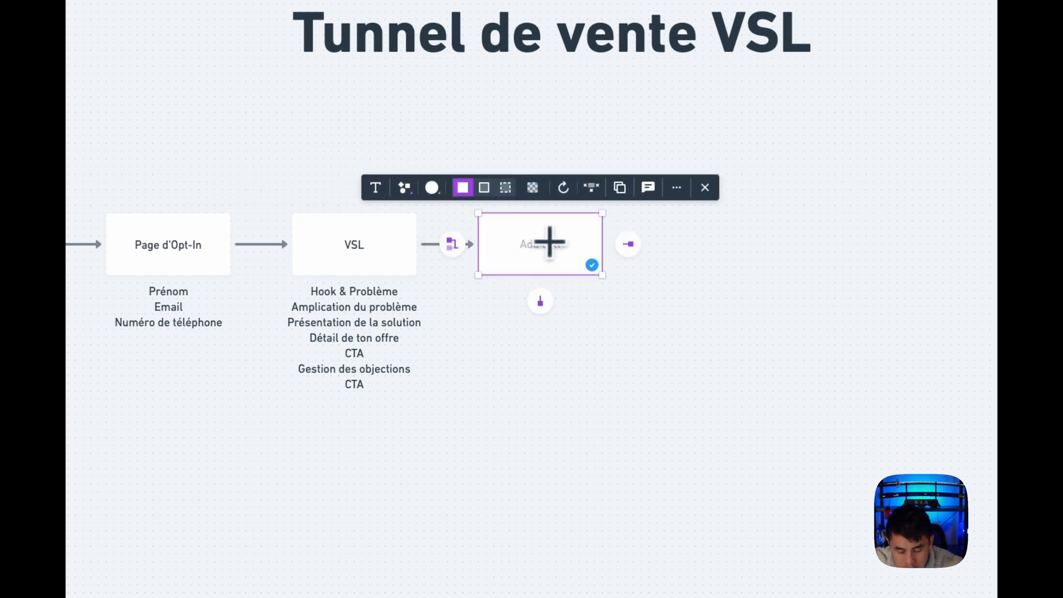
text(Calendrier)
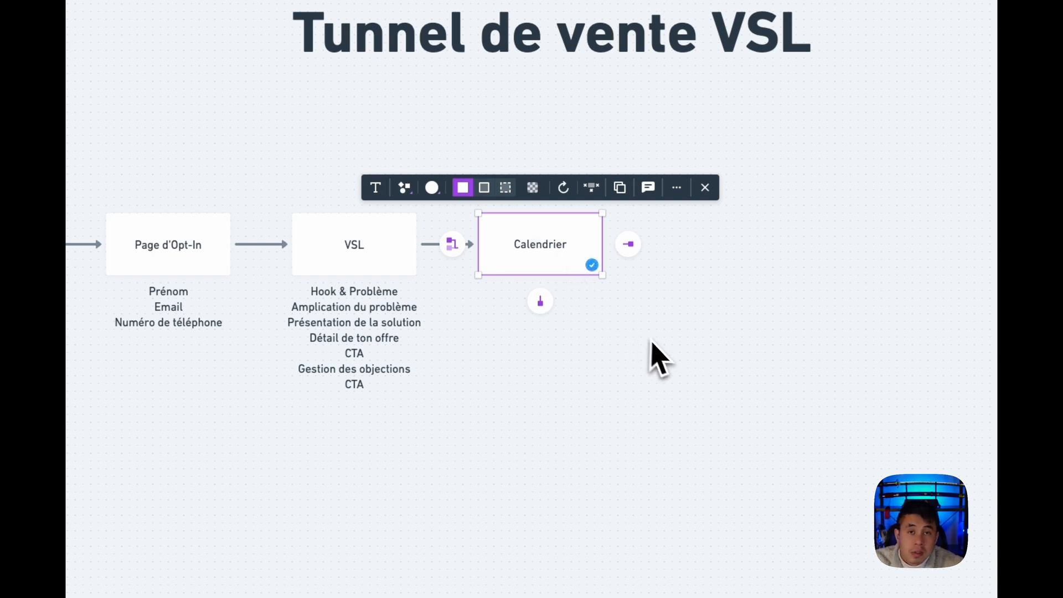
drag(666, 352, 547, 308)
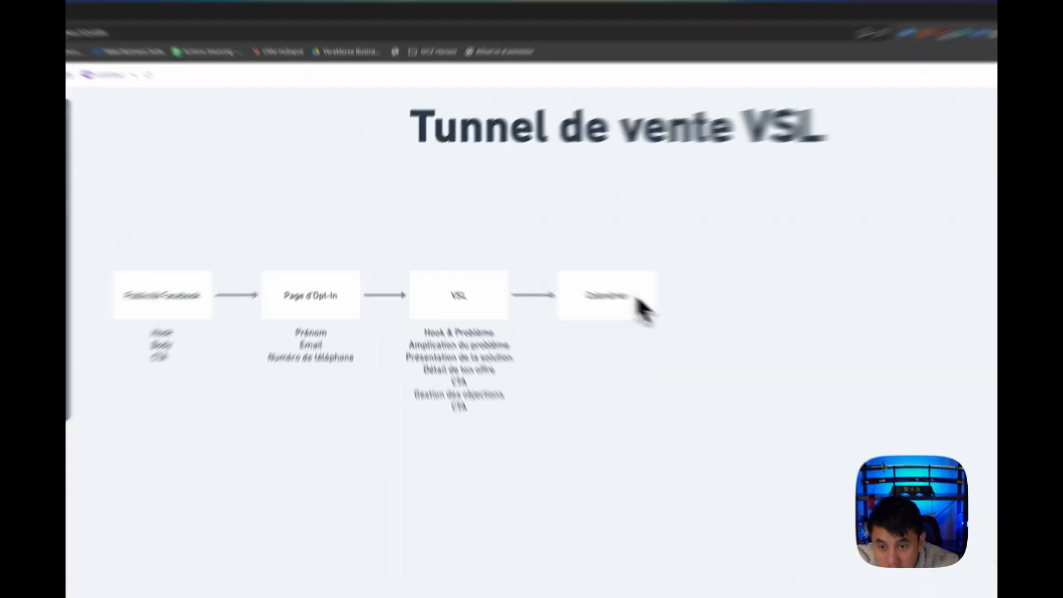
drag(695, 311, 718, 299)
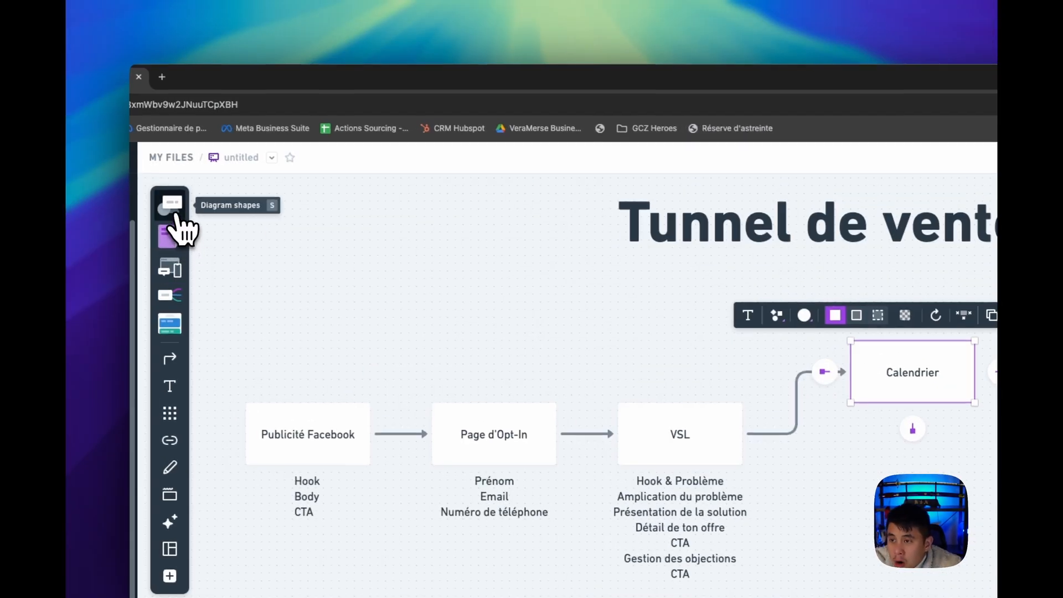
Create a separate box labelled "Séquence email" below the Calendrier box, aligned with it
click(176, 217)
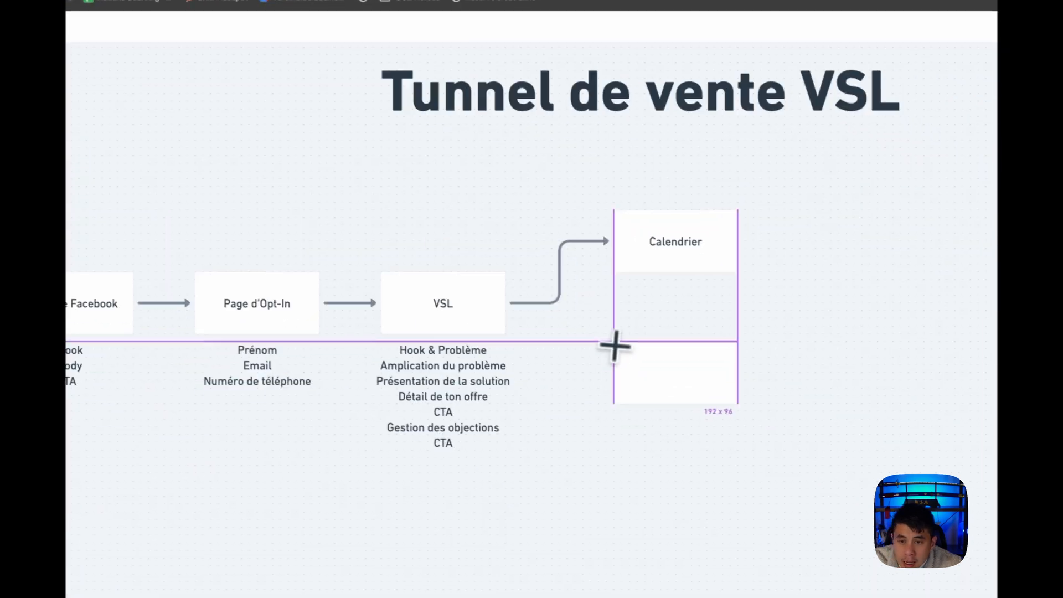
click(616, 340)
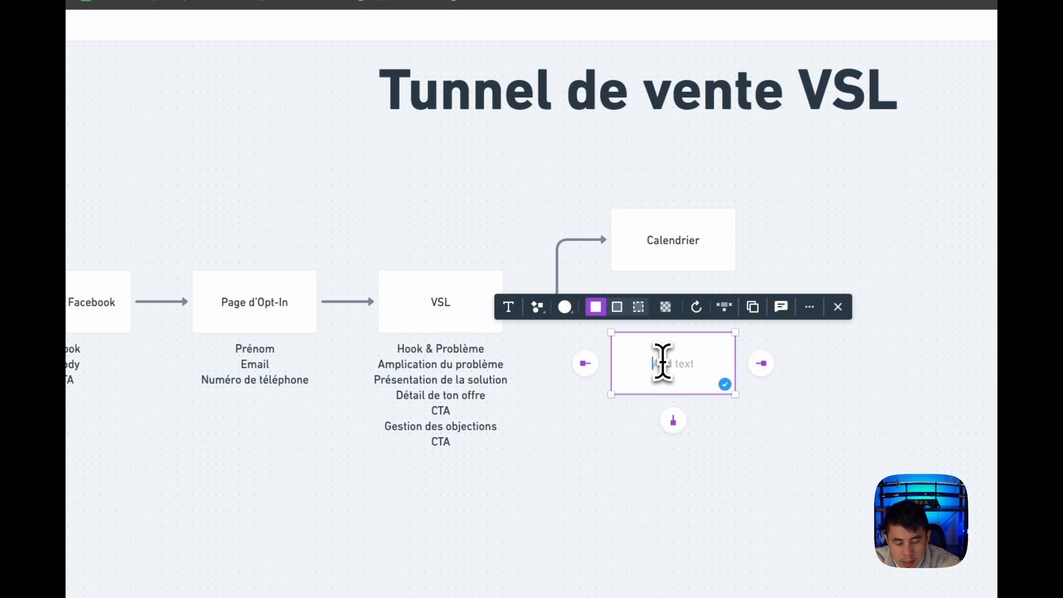
text(Séquence email)
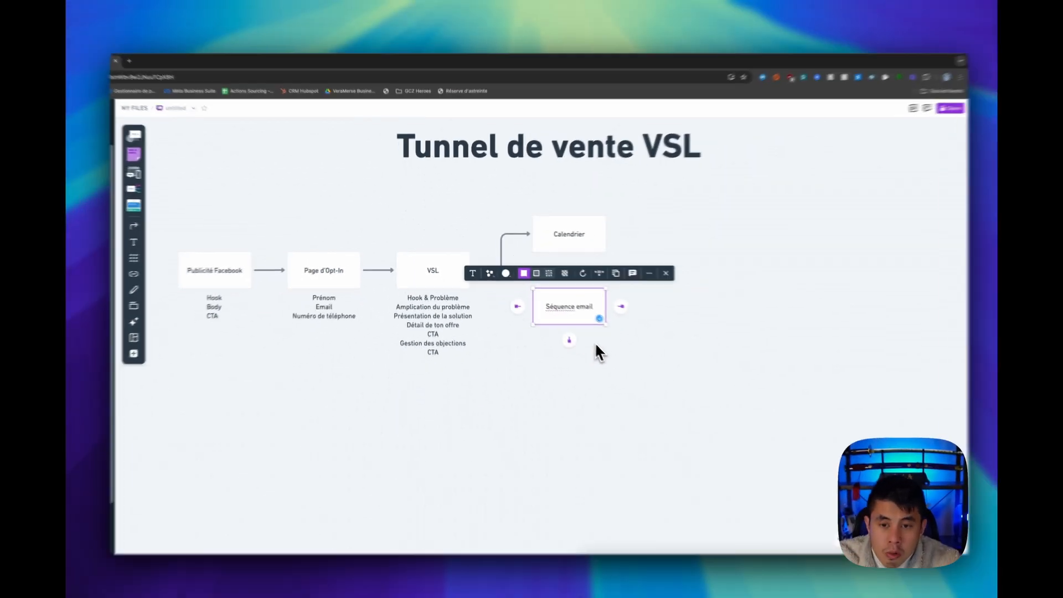
click(597, 346)
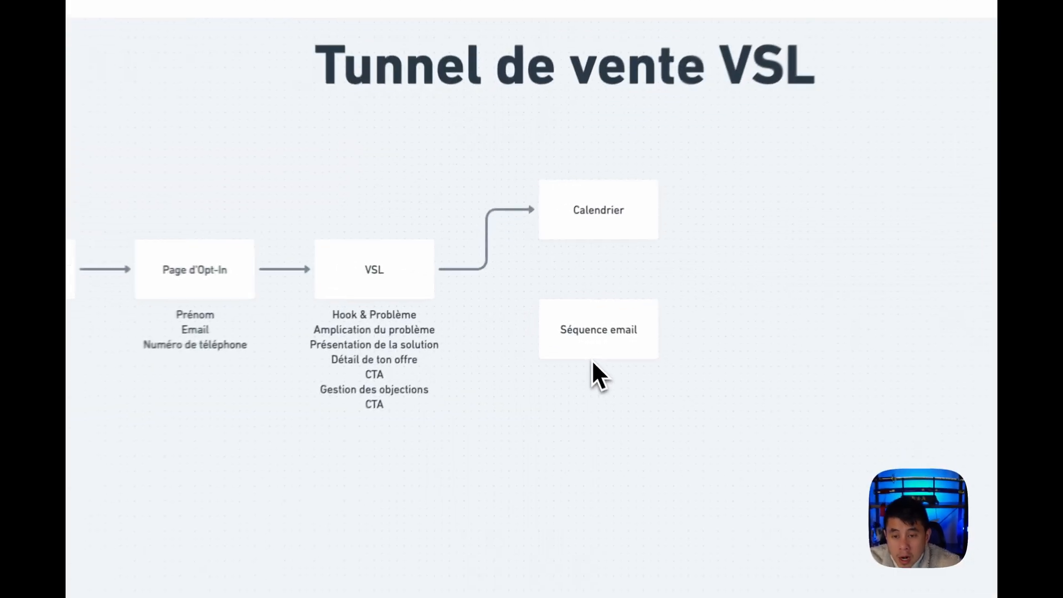
Try to link the Séquence email box, shifted slightly down, to the VSL stage with an arrow
click(562, 315)
drag(587, 355, 607, 379)
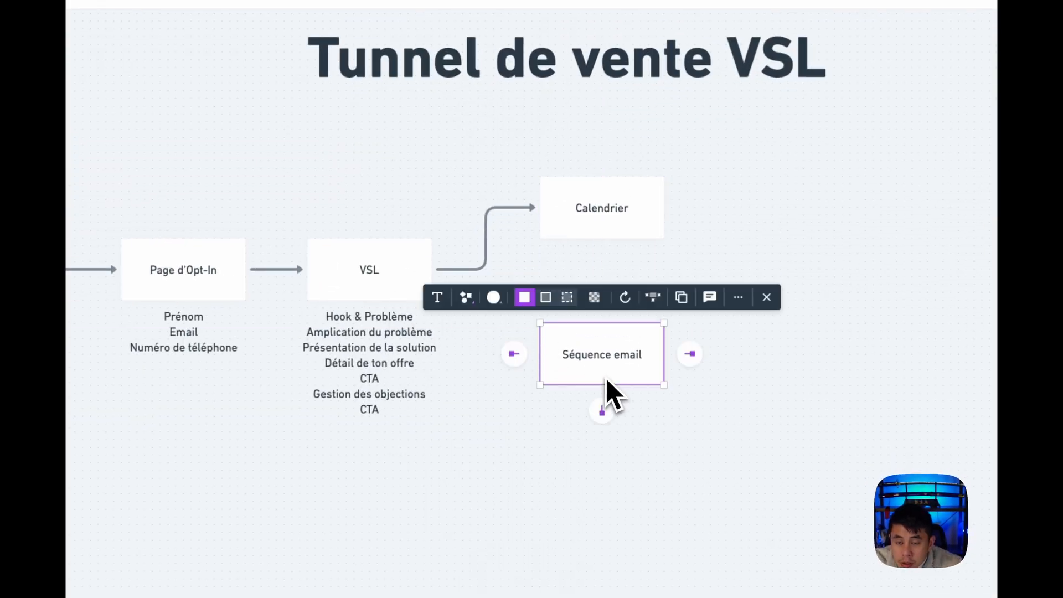
click(511, 224)
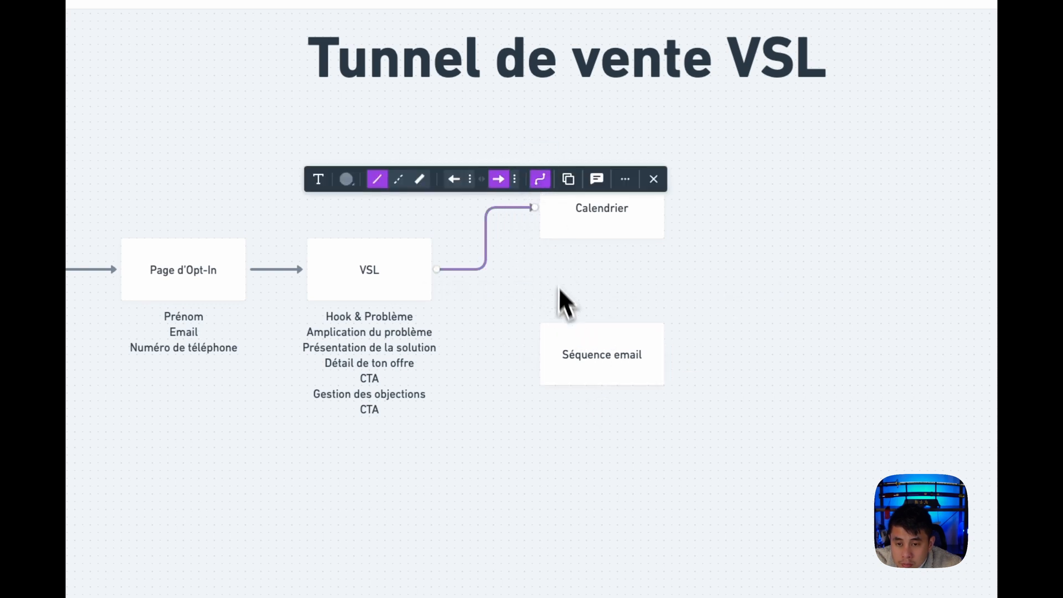
click(570, 339)
click(521, 351)
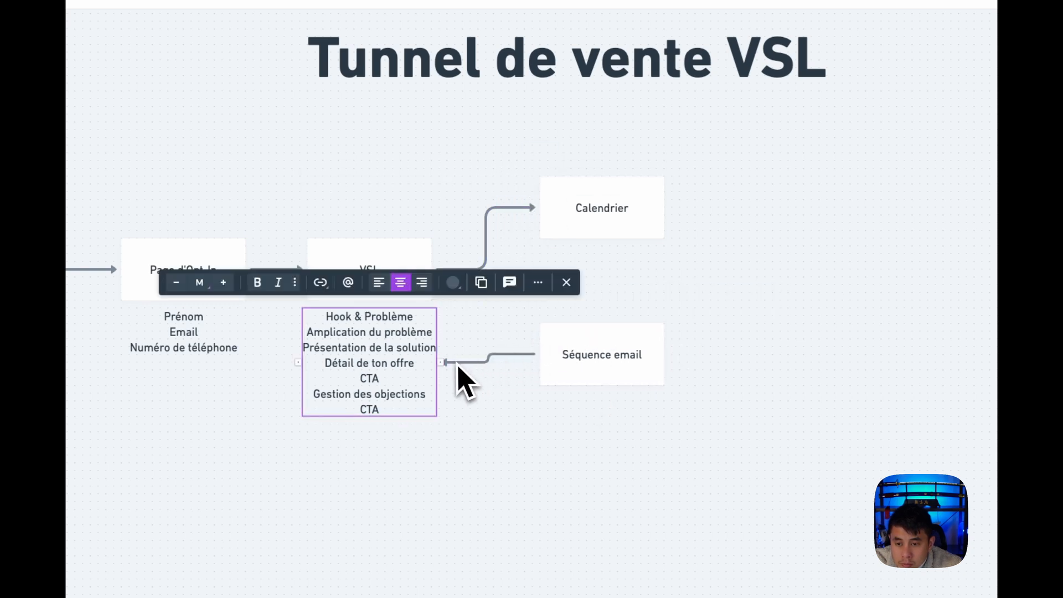
click(489, 332)
click(501, 353)
key(Delete)
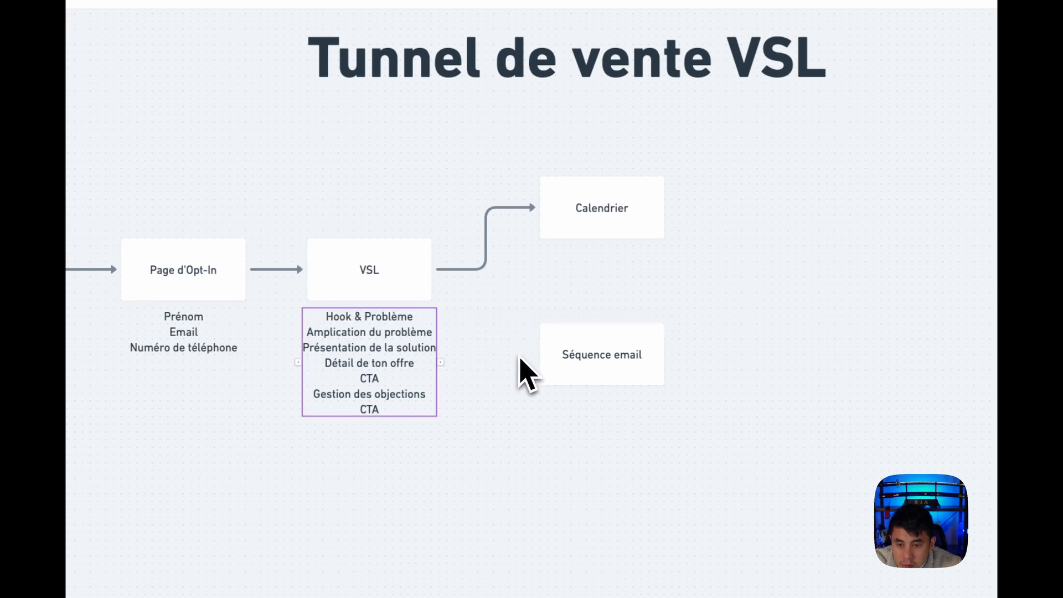
Move the Séquence email box up closer to the Calendrier box, and select the arrow from VSL to Calendrier
drag(597, 359, 618, 281)
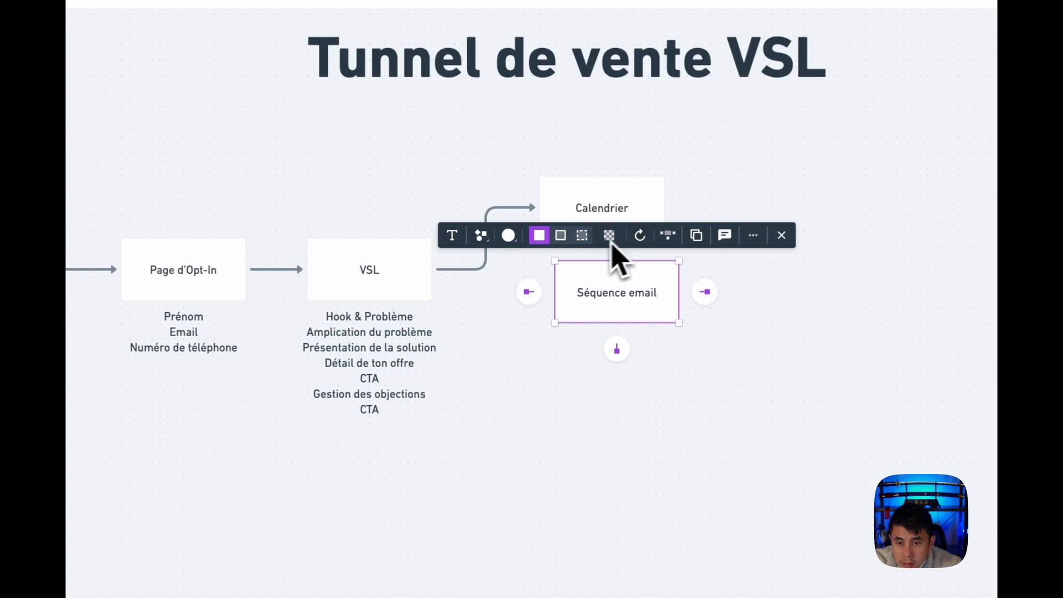
click(495, 265)
click(492, 260)
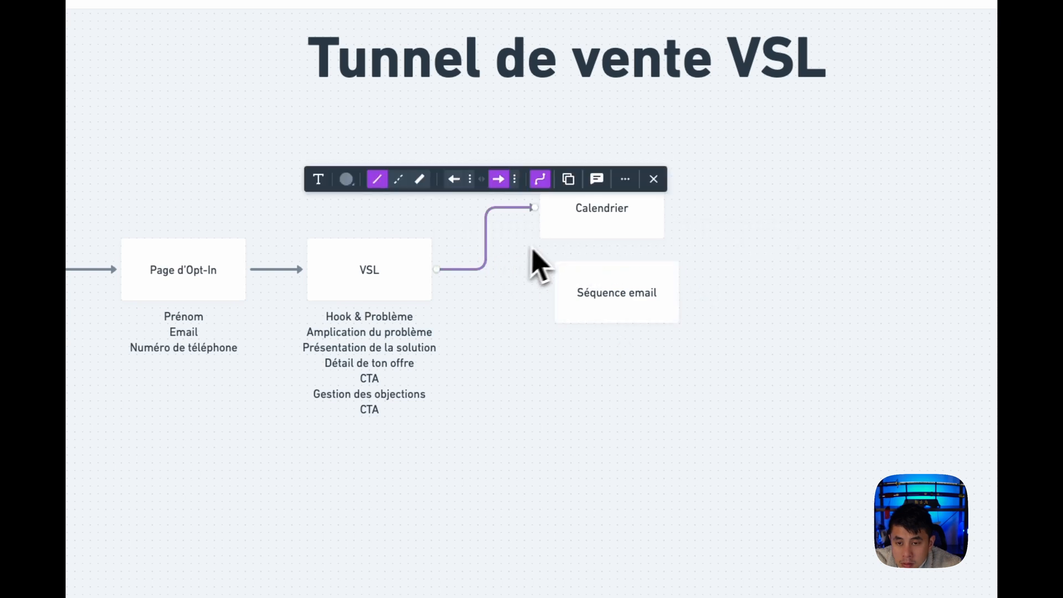